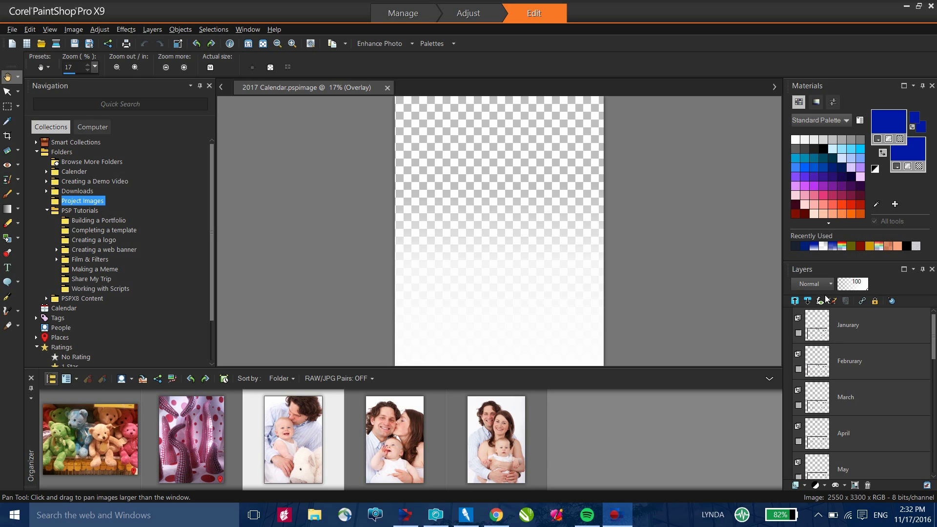
Step: Add the pink tentacles photo from the Organizer as a new layer beneath Overlay
right_click(539, 60)
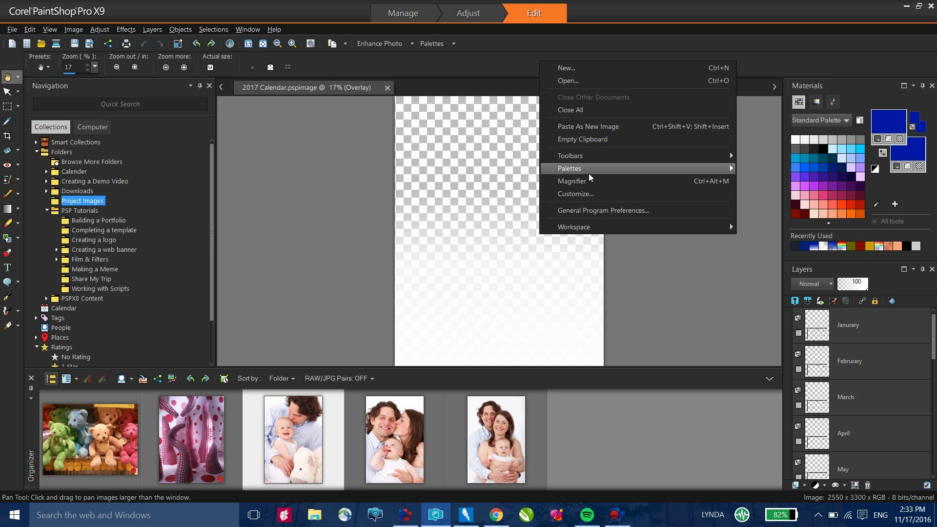
mouse_move(588, 168)
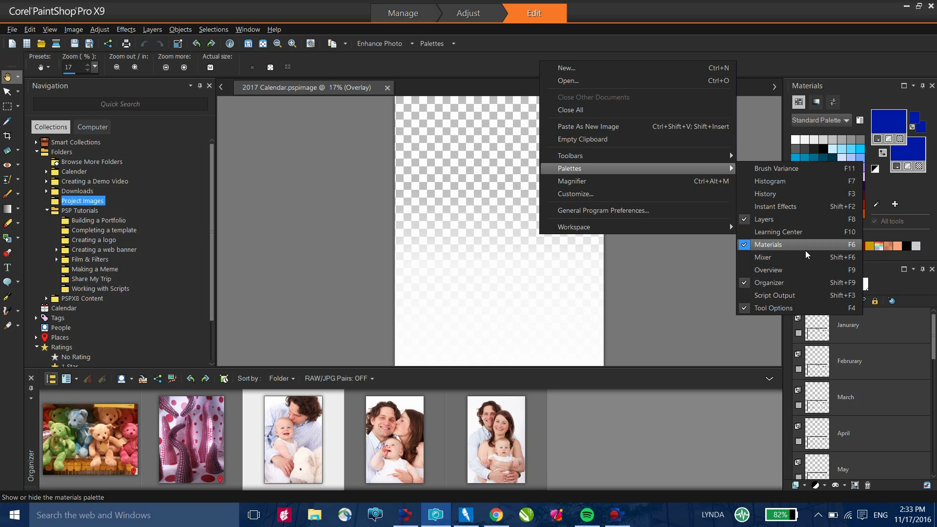
click(497, 62)
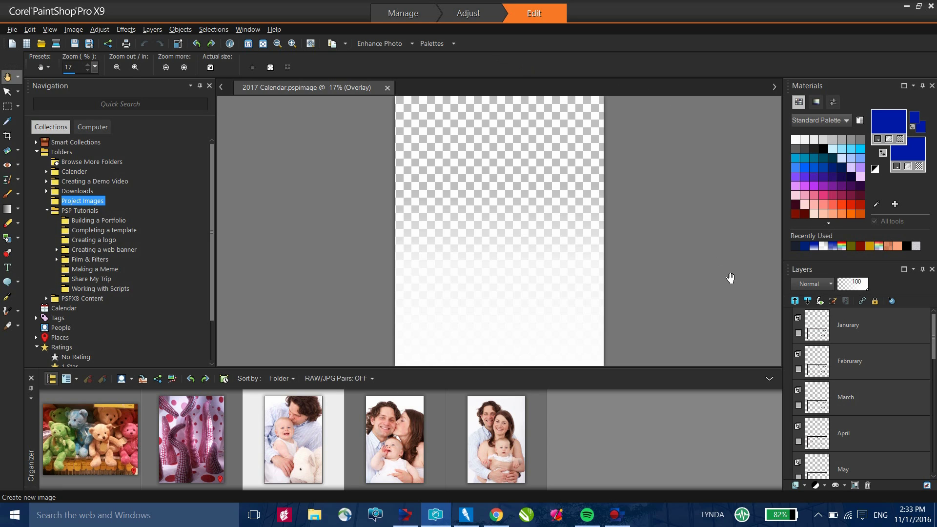
scroll(865, 394, down, 5)
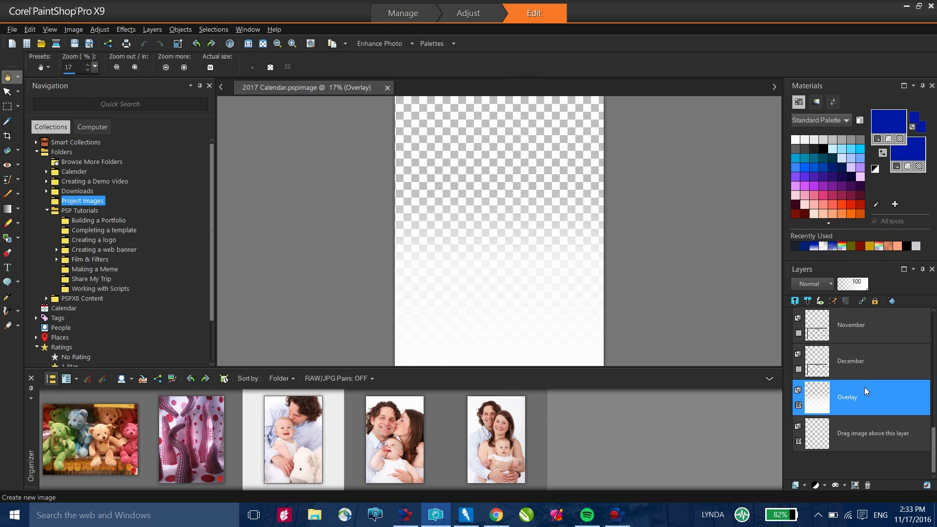
mouse_move(864, 393)
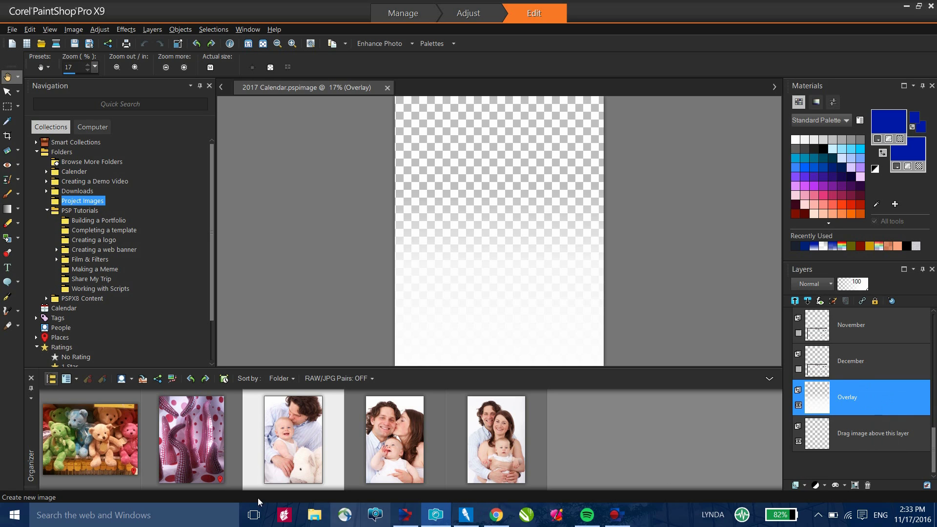
click(197, 442)
drag(197, 442, 841, 427)
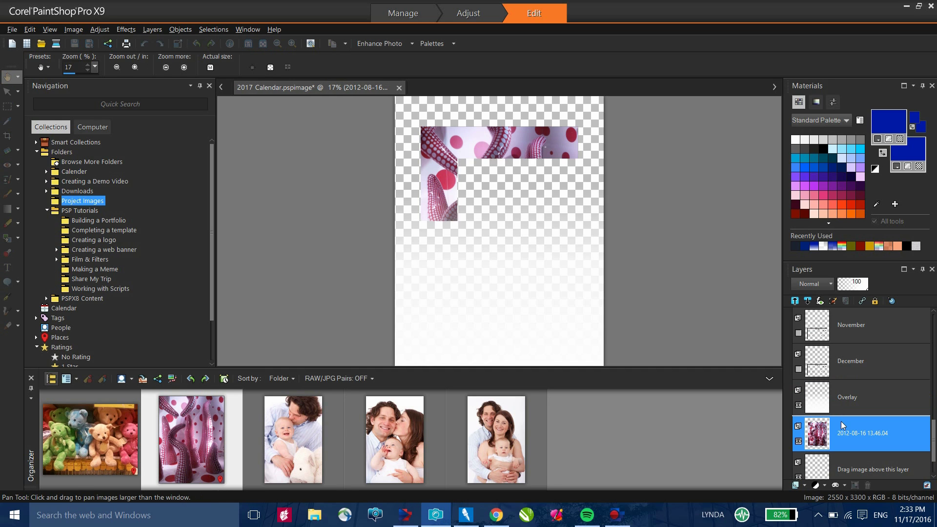
Step: Move the tentacles photo top-left and scale it to 132.34% to fill the page
click(7, 91)
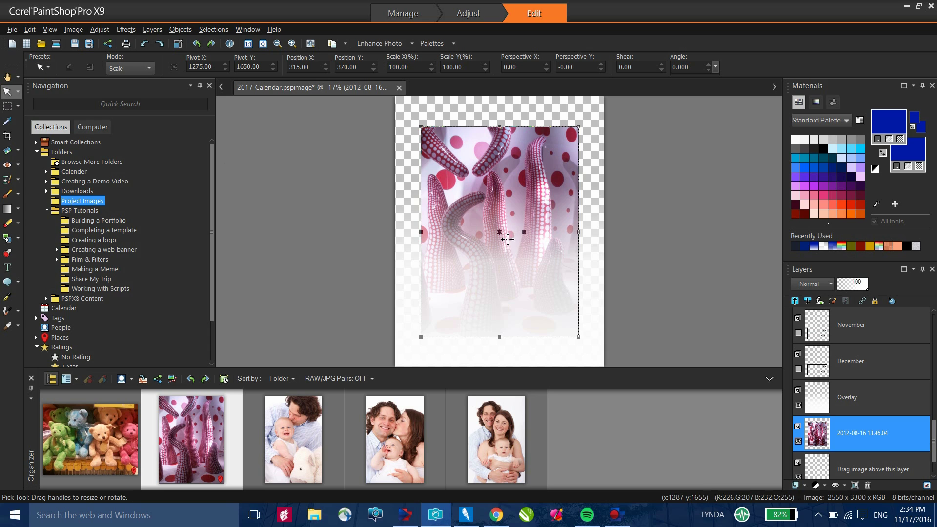
drag(504, 235, 483, 209)
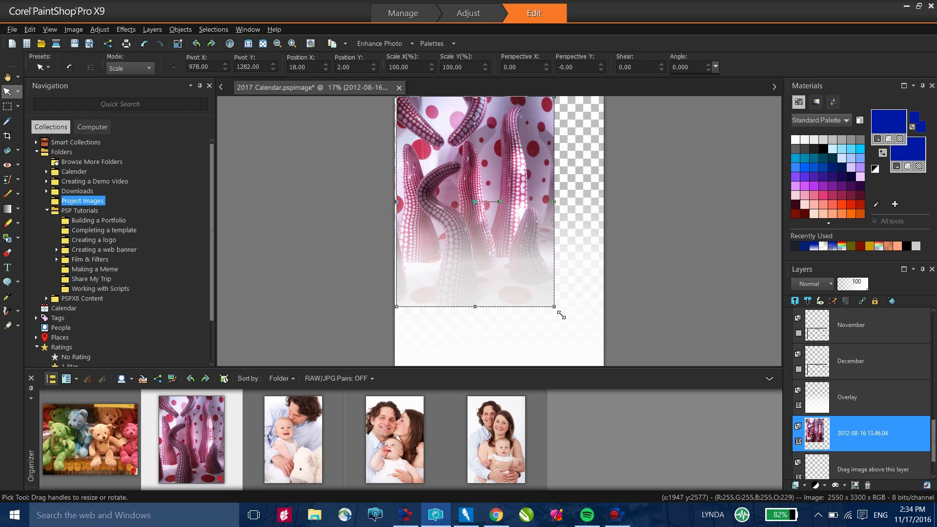
drag(561, 316, 615, 379)
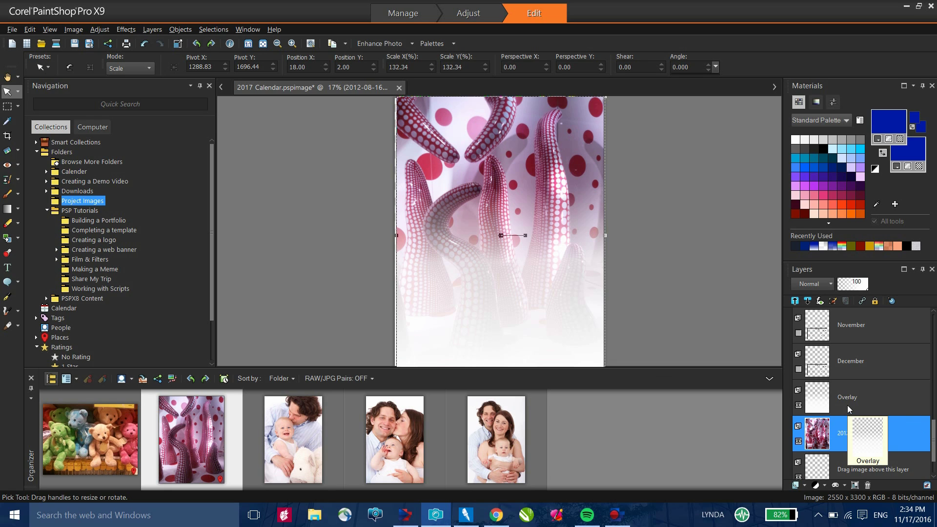
Step: Show the September calendar layer and widen the tentacles photo to 135.52% past the left edge
scroll(871, 388, up, 3)
mouse_move(873, 395)
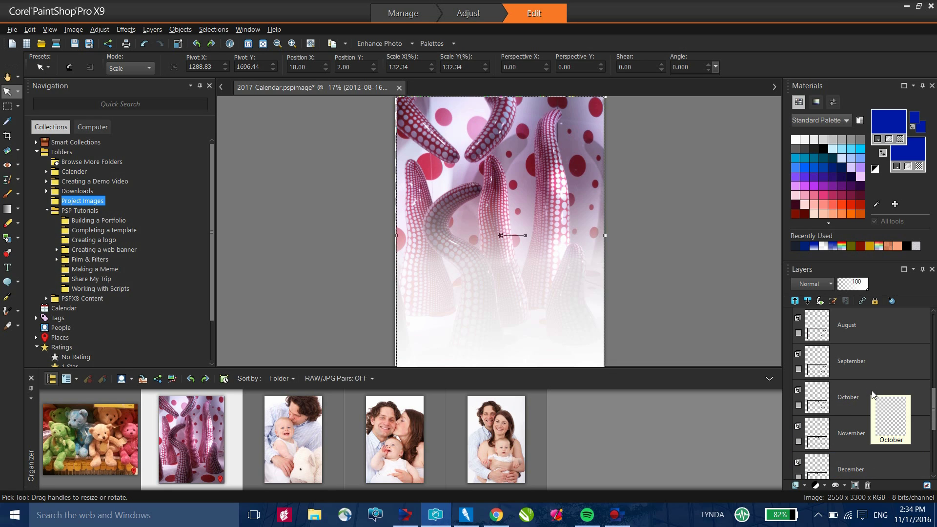
click(797, 406)
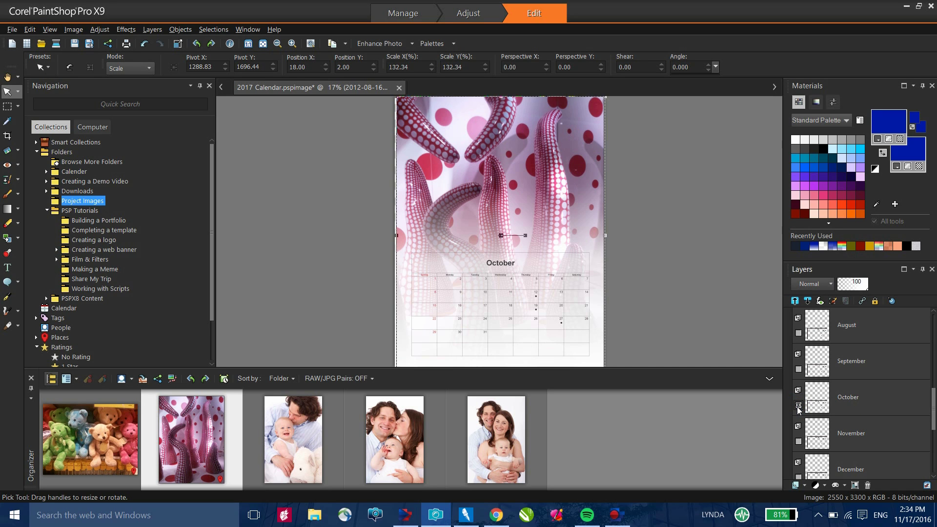
click(799, 406)
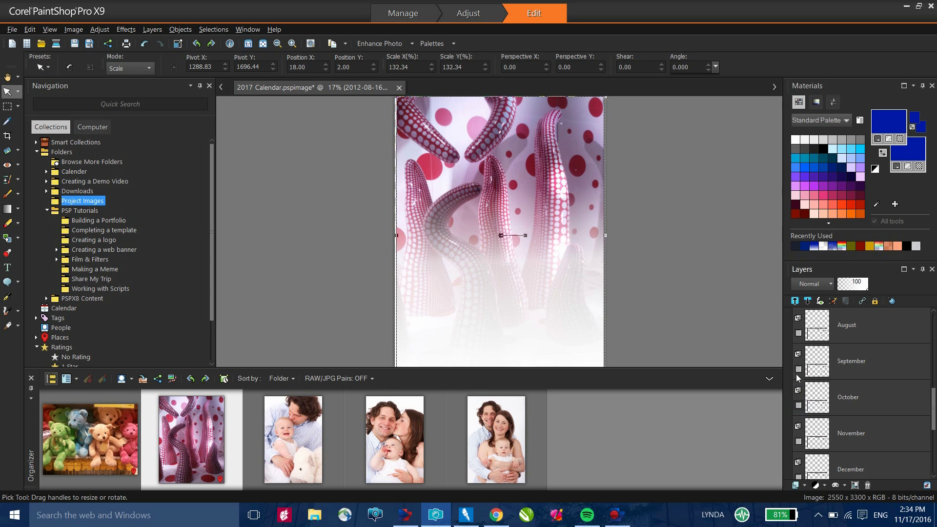
click(798, 370)
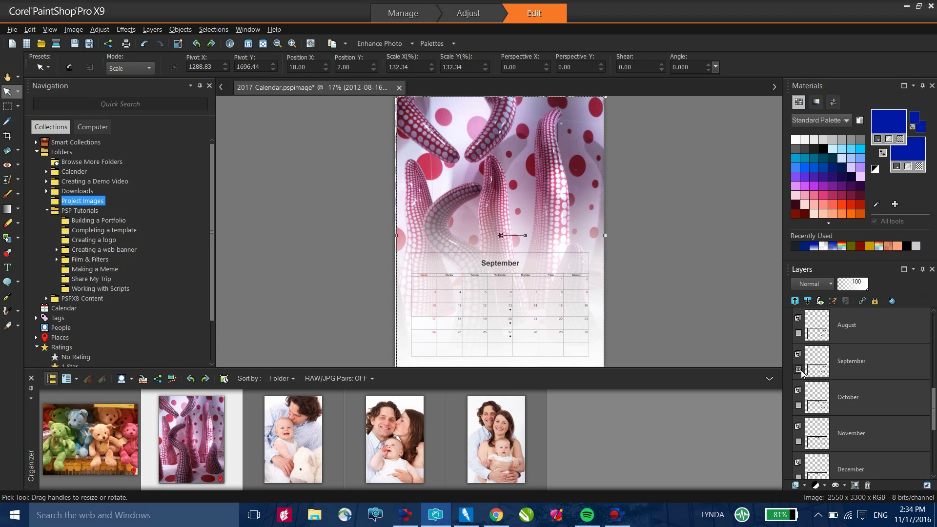
drag(397, 235, 392, 235)
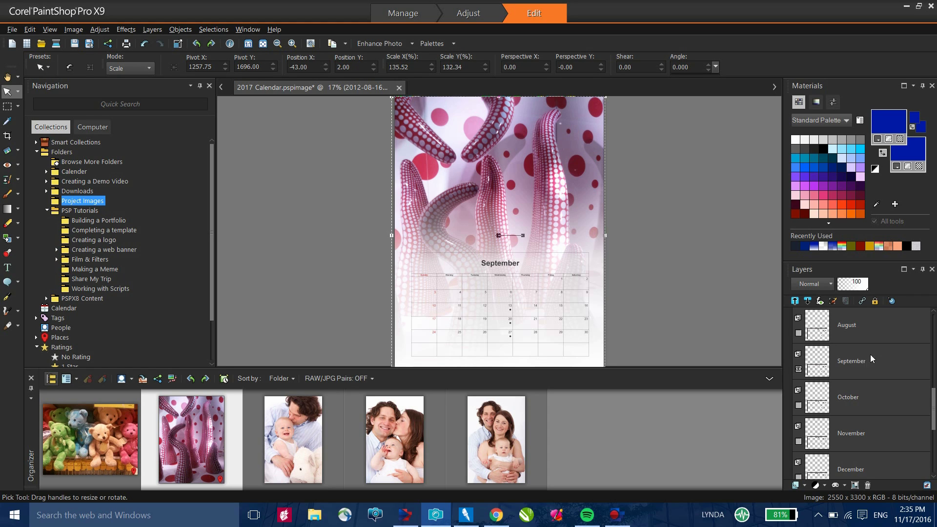
scroll(868, 359, down, 3)
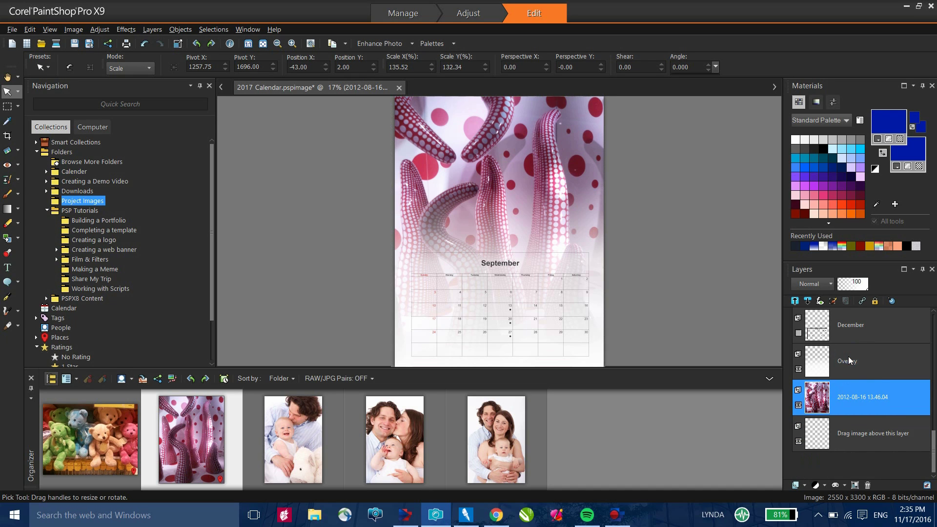
Step: Recolour the Overlay layer's fade to bright yellow #ecff07 with the Color Changer Tool
click(849, 361)
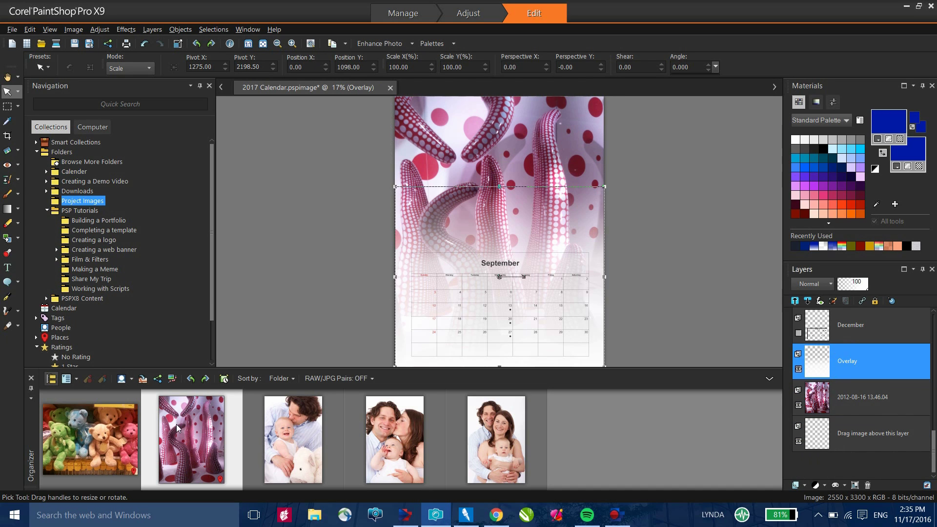
click(7, 238)
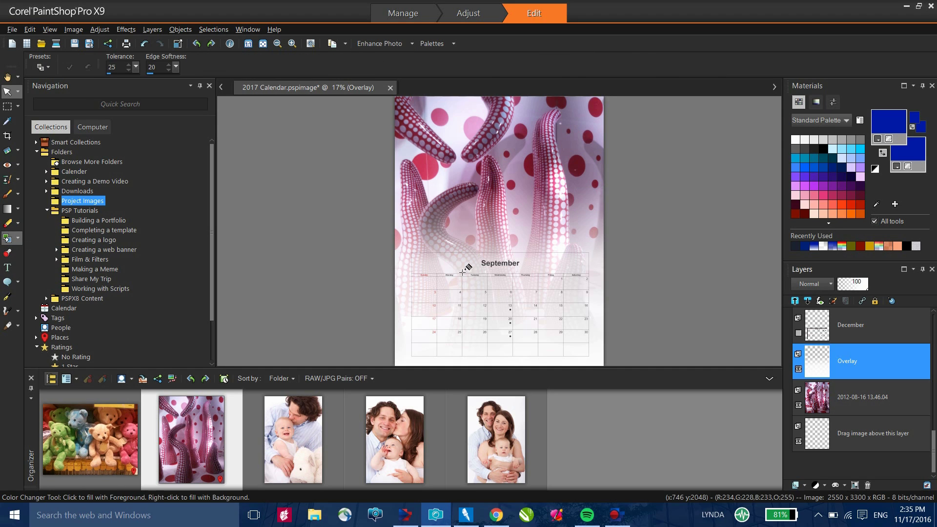
click(528, 231)
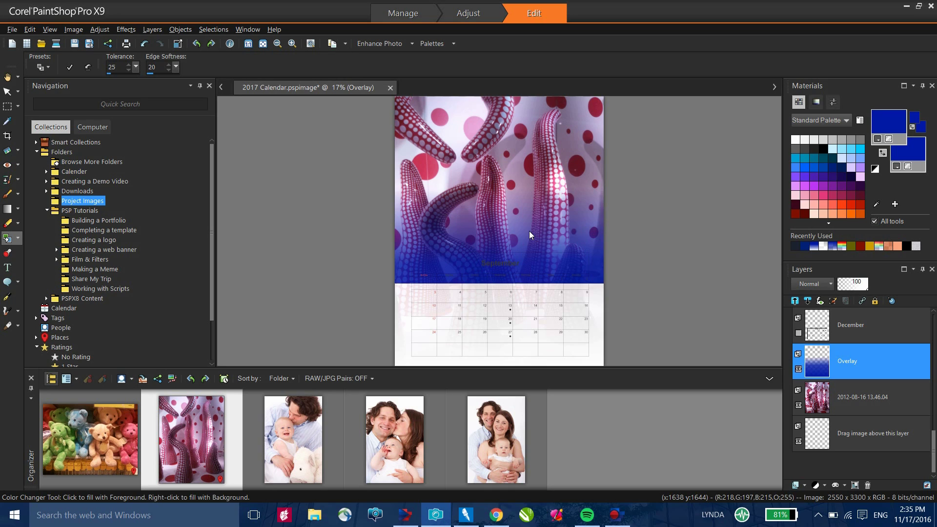
click(897, 126)
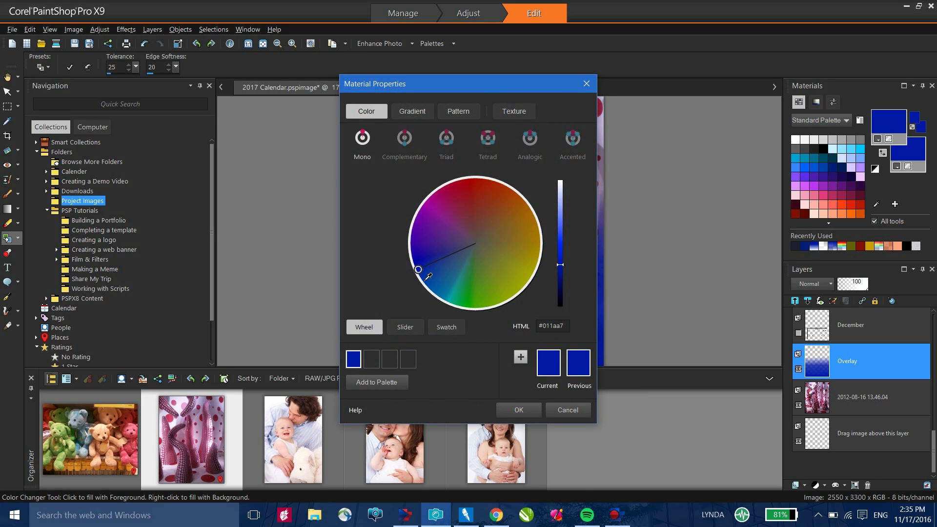
mouse_move(422, 278)
mouse_down()
mouse_move(471, 315)
mouse_move(532, 303)
mouse_up()
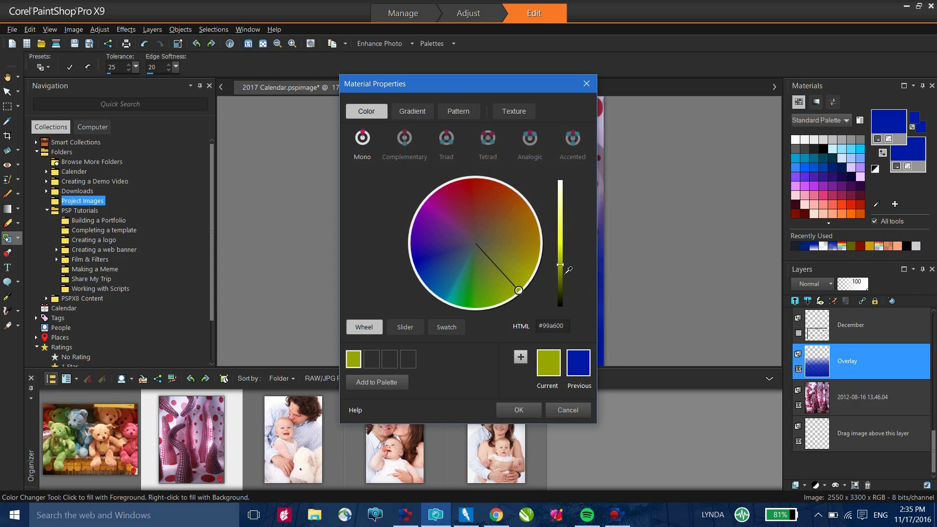
drag(561, 264, 572, 248)
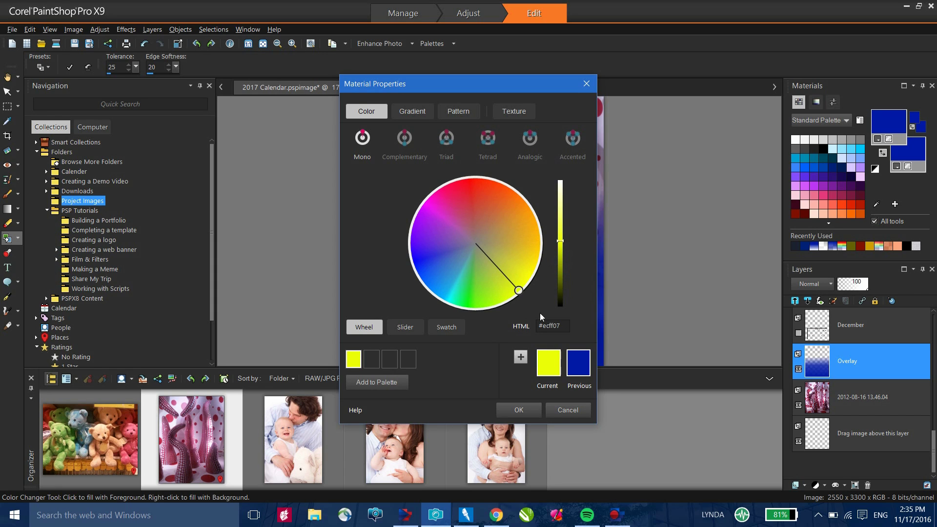
click(520, 409)
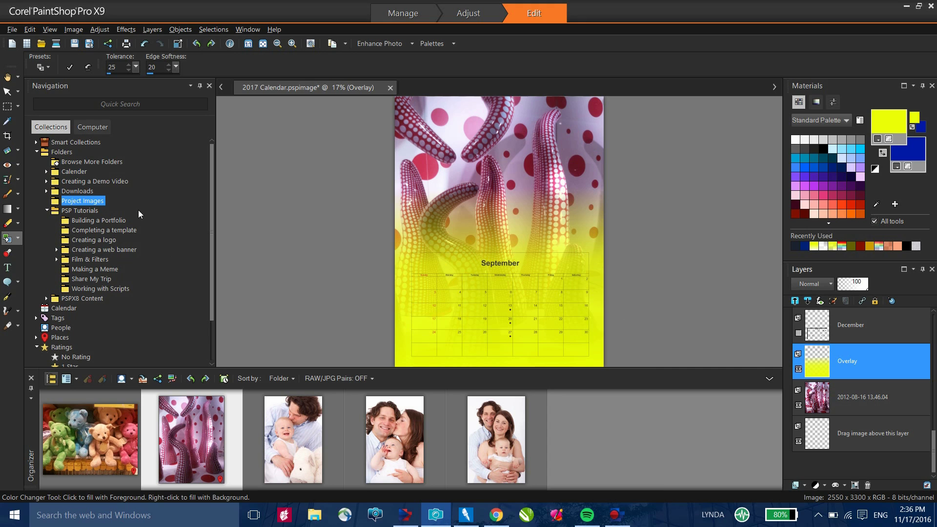
Step: Close the calendar without saving and reopen 2017 Calendar.pspimage from Recent Files
click(390, 87)
click(482, 287)
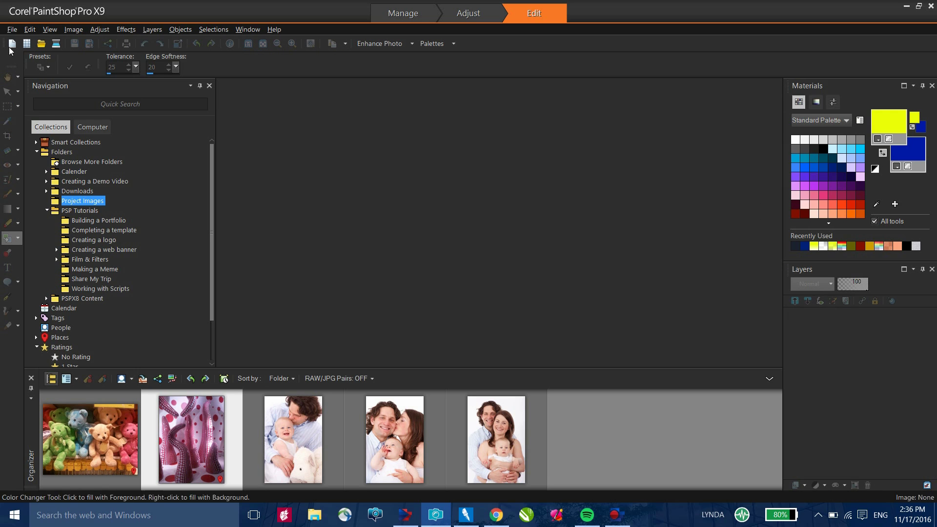
click(12, 30)
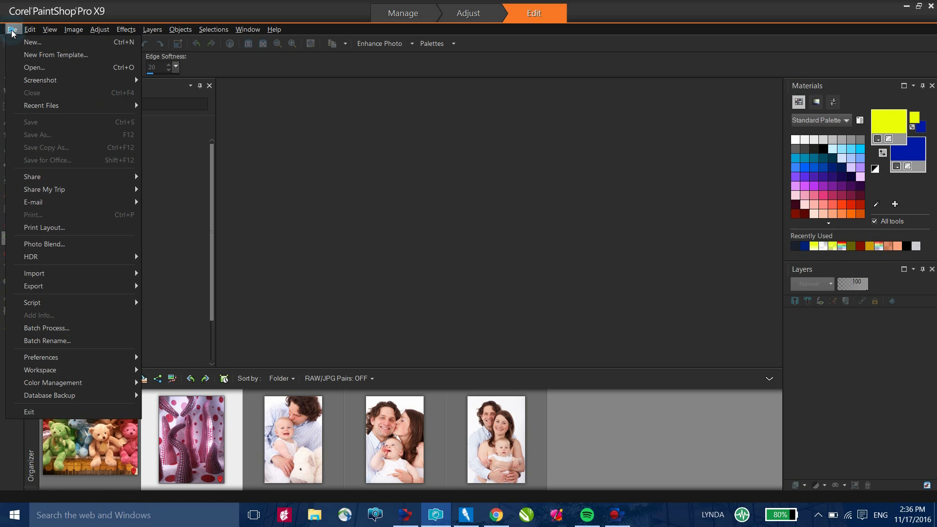
mouse_move(48, 106)
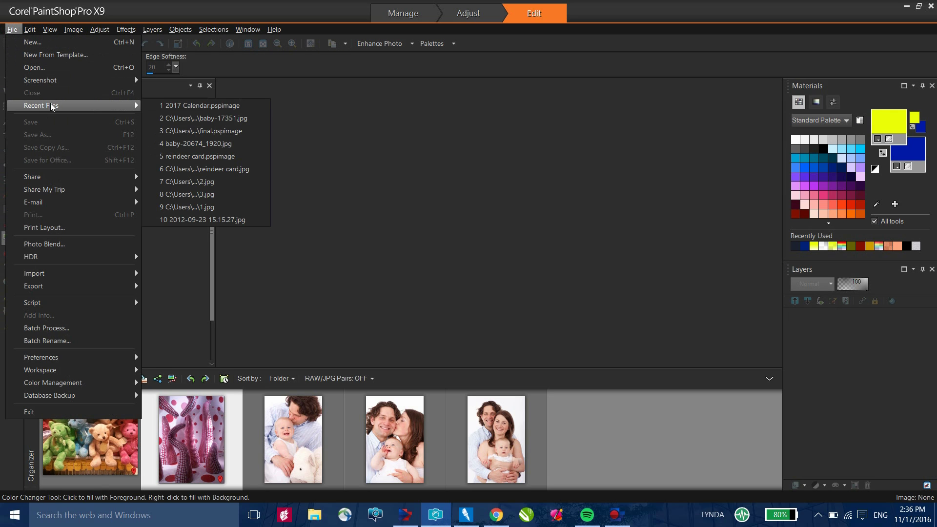
click(193, 107)
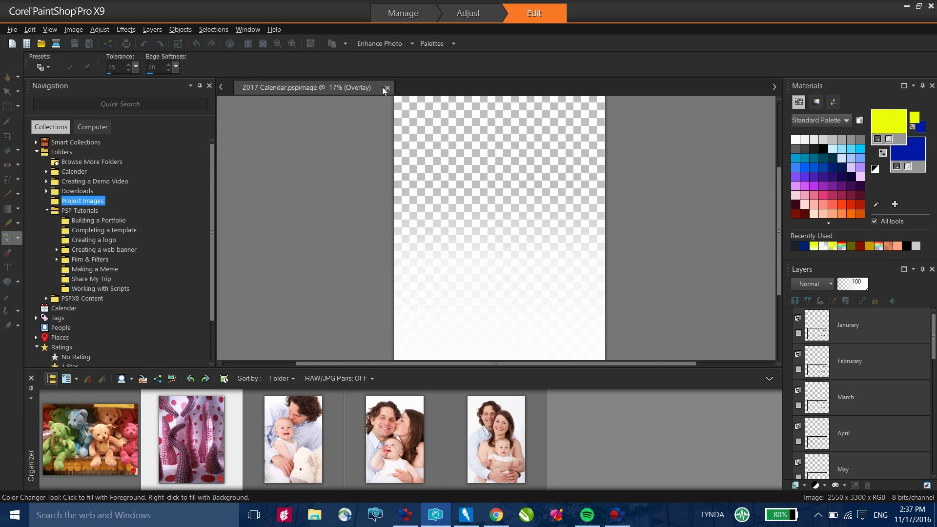
Step: Auto-hide the Navigation and Organizer palettes to enlarge the workspace
click(201, 88)
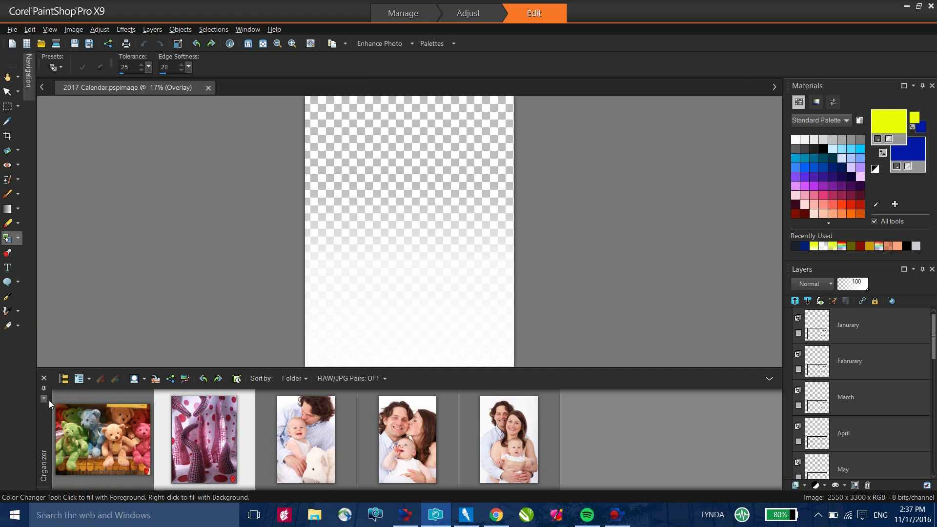
click(43, 389)
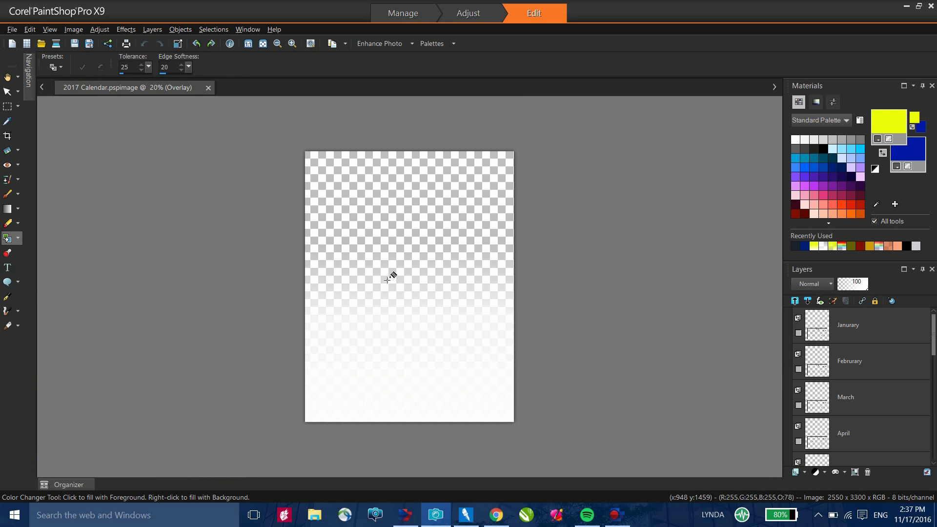
scroll(391, 278, up, 1)
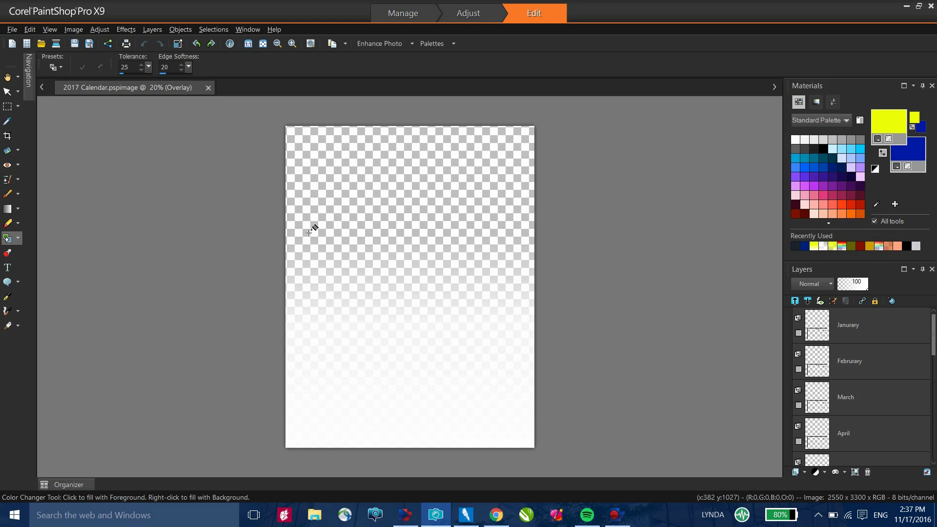
Step: Open baby-17351.jpg from the Organizer and paste it into 2017 Calendar as layer Raster 1
click(69, 485)
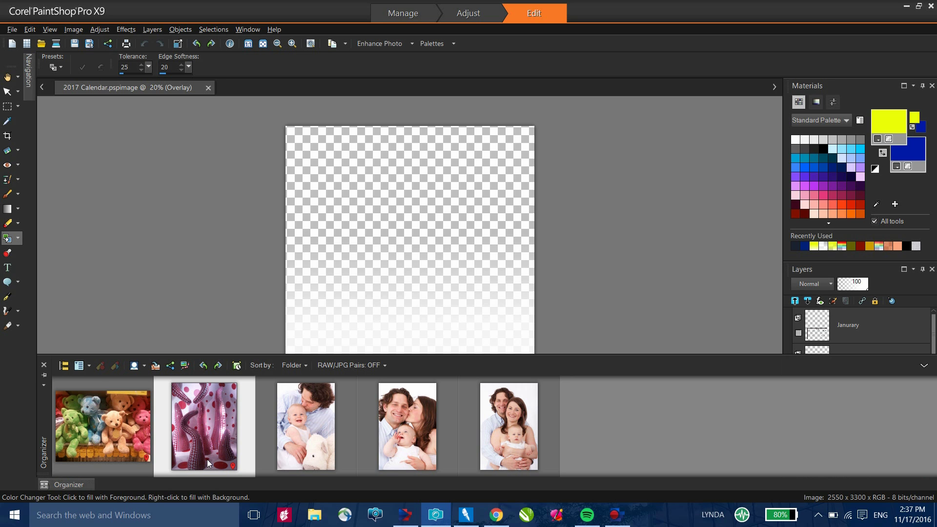
click(307, 420)
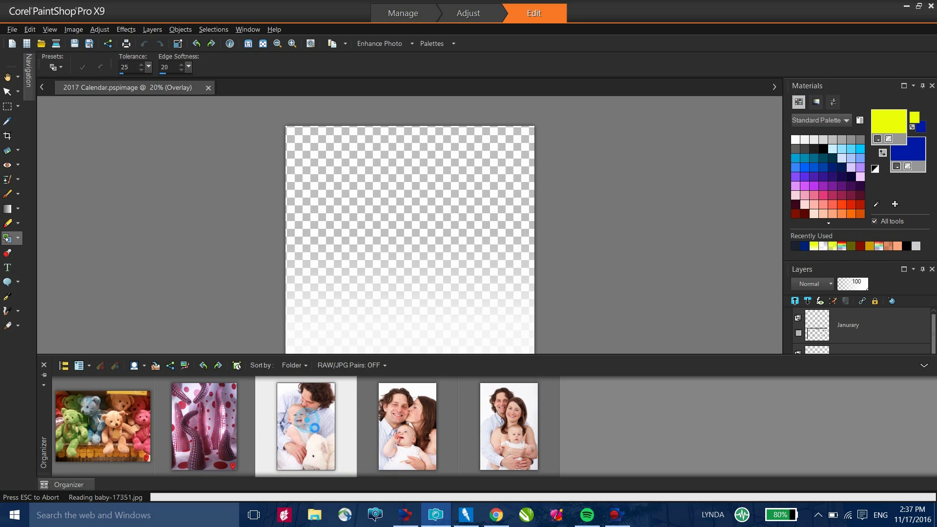
double_click(308, 420)
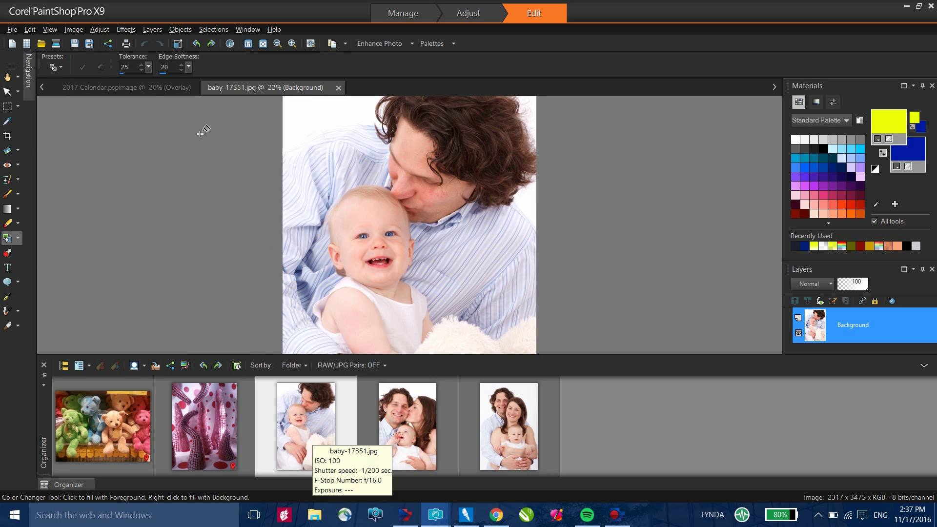
click(132, 89)
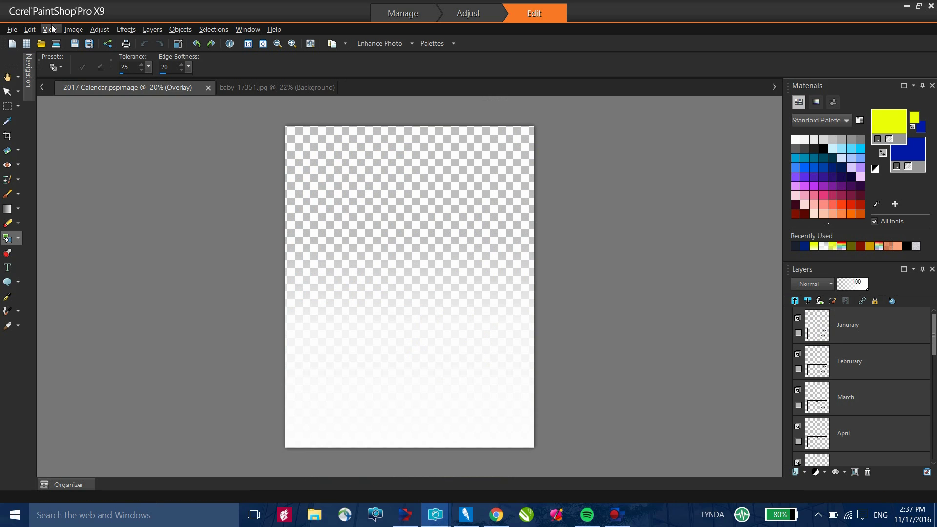
click(30, 30)
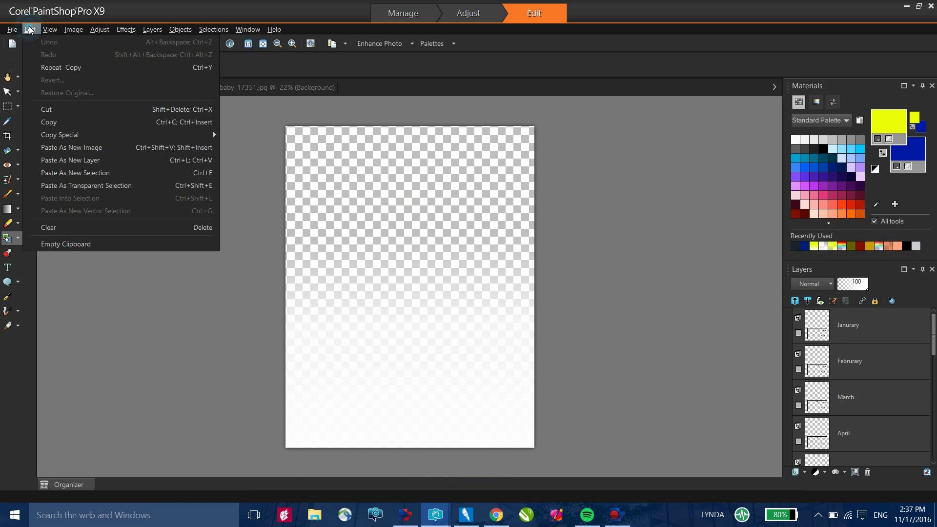
click(82, 161)
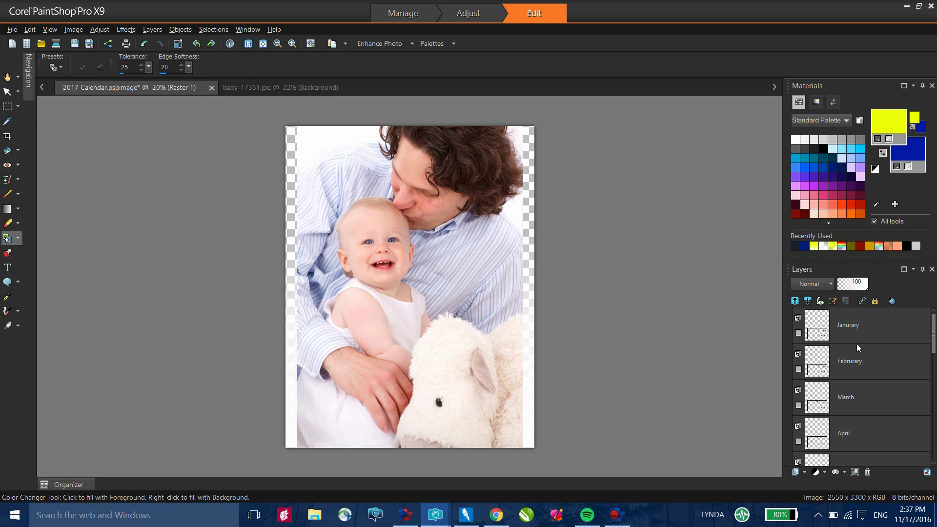
Step: Move the Raster 1 photo layer below the Overlay layer
scroll(848, 366, down, 10)
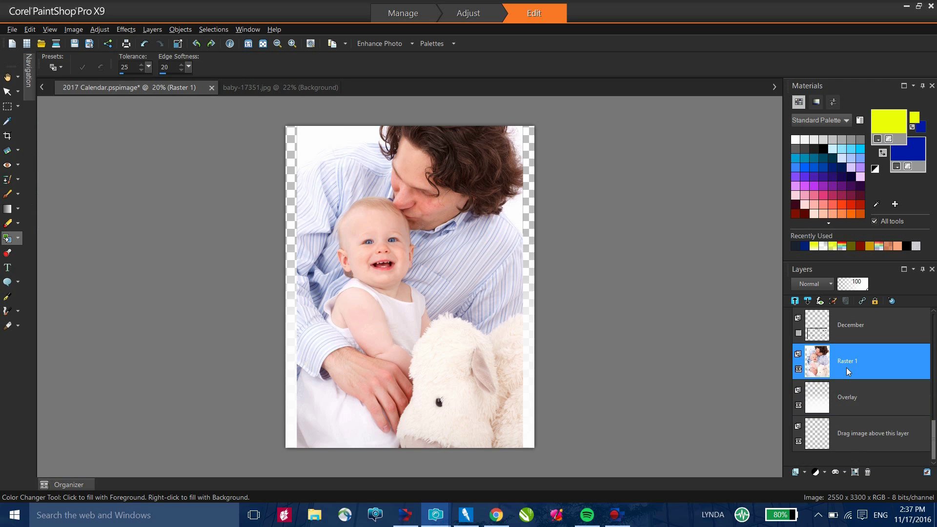
mouse_move(848, 370)
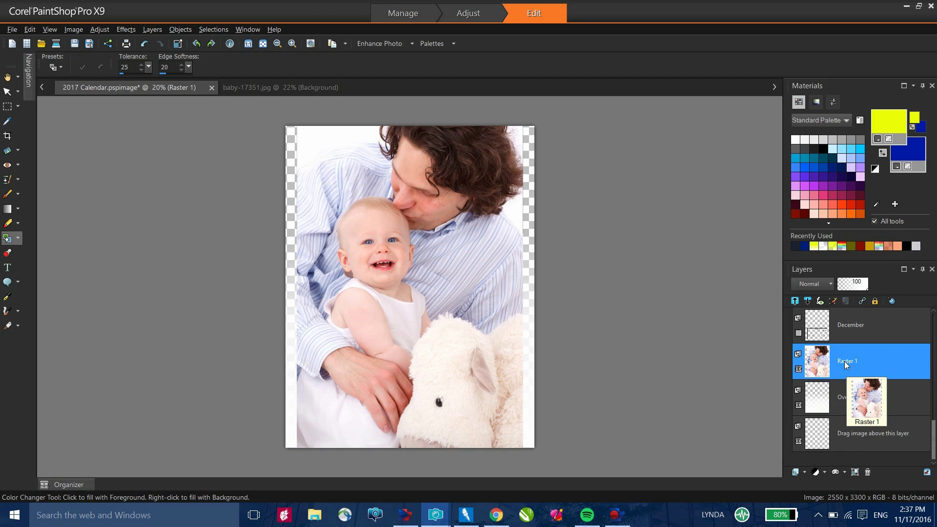
drag(846, 364, 857, 415)
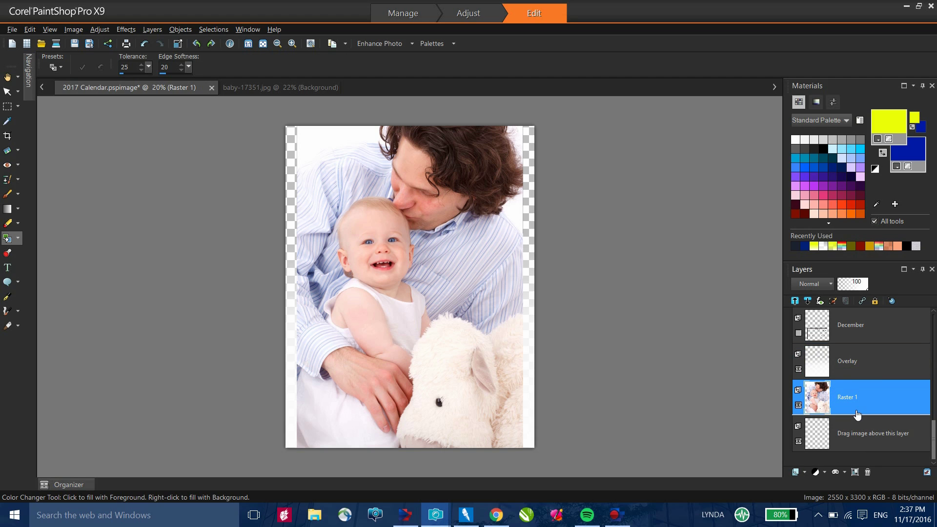
Step: Shift the photo to the left edge and scale it to about 110% covering the page
click(7, 91)
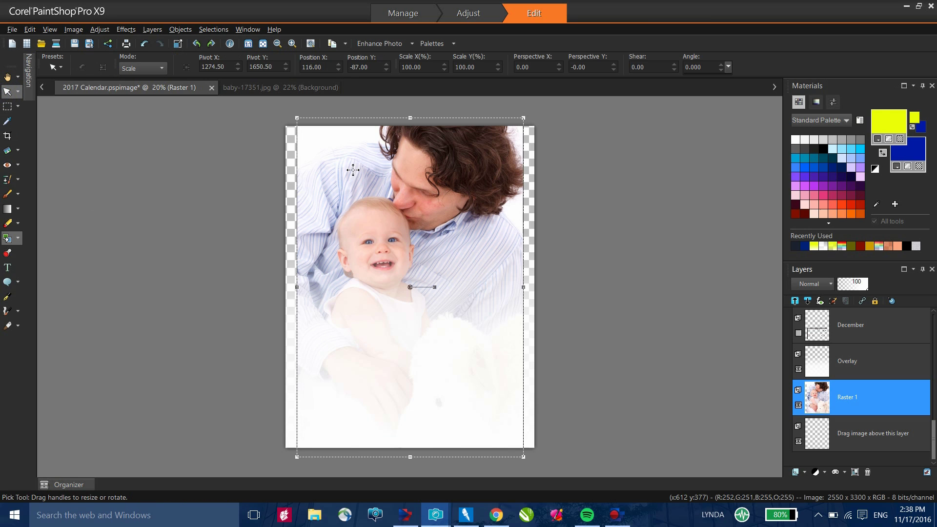
drag(353, 170, 341, 178)
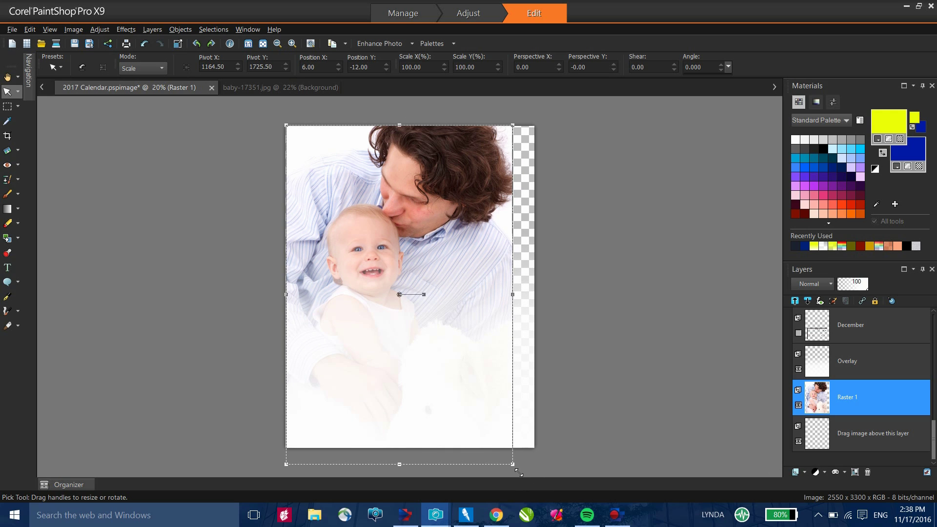
drag(513, 464, 555, 497)
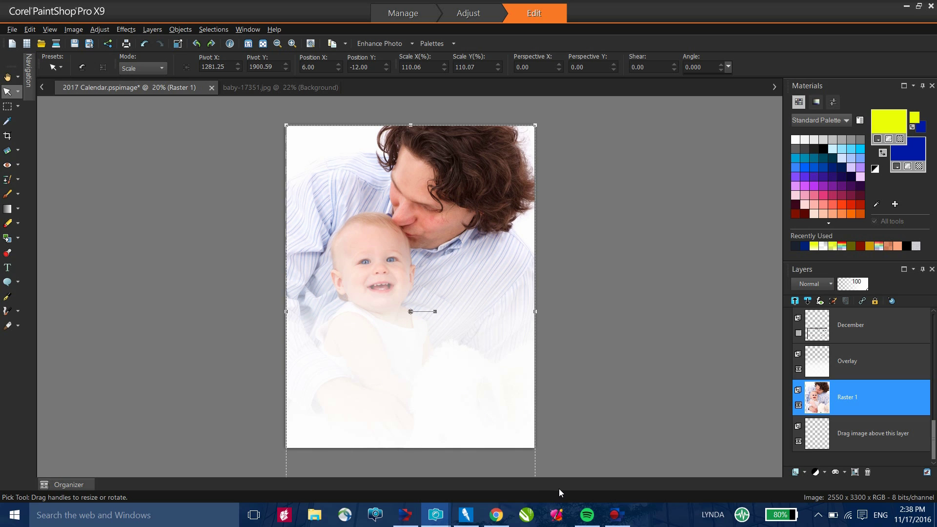
Step: Turn on the June calendar layer's visibility in the Layers palette
scroll(866, 378, up, 5)
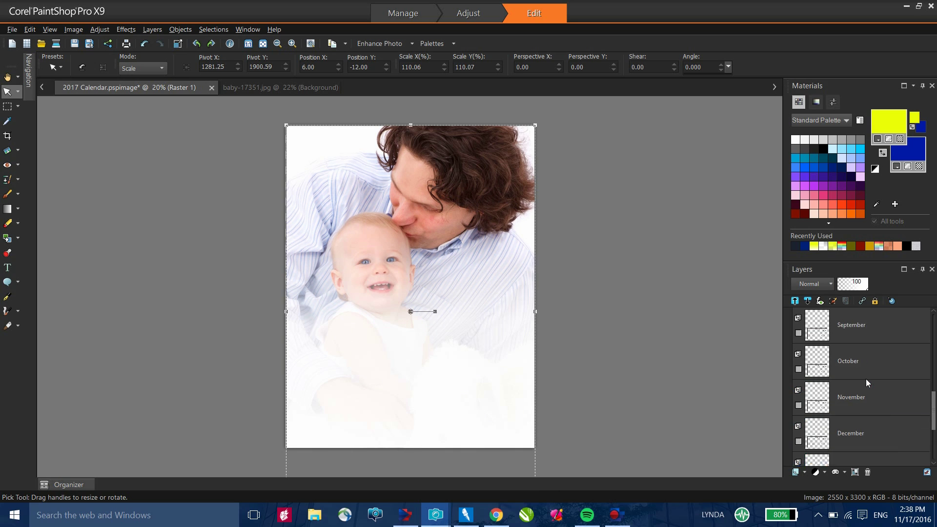
scroll(863, 378, up, 1)
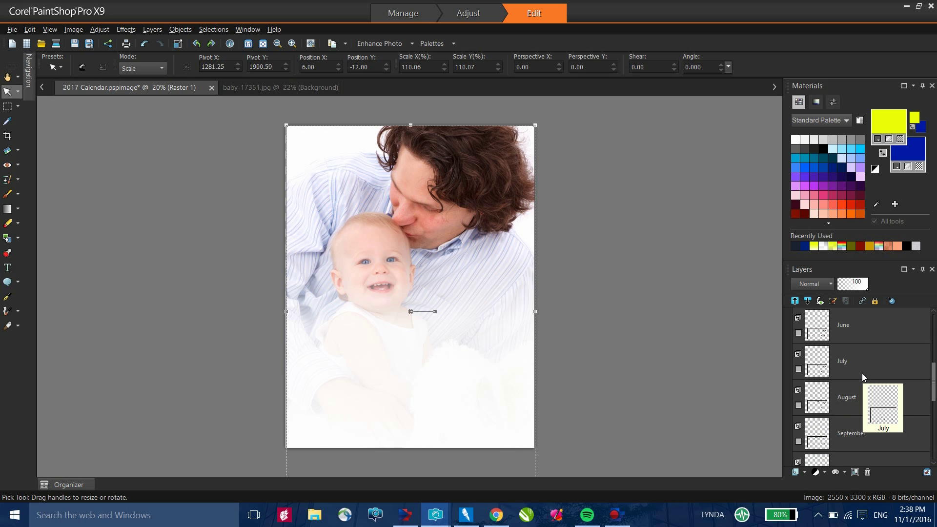
click(799, 333)
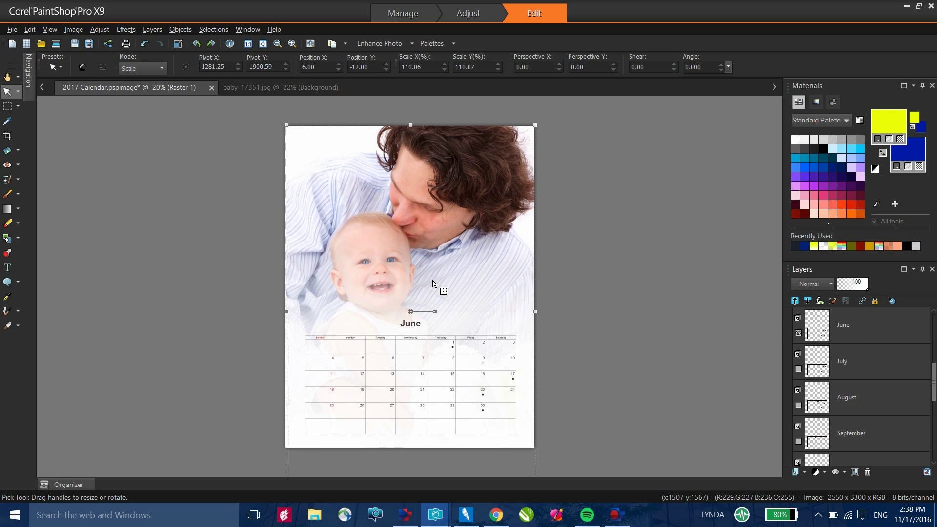
scroll(443, 289, up, 1)
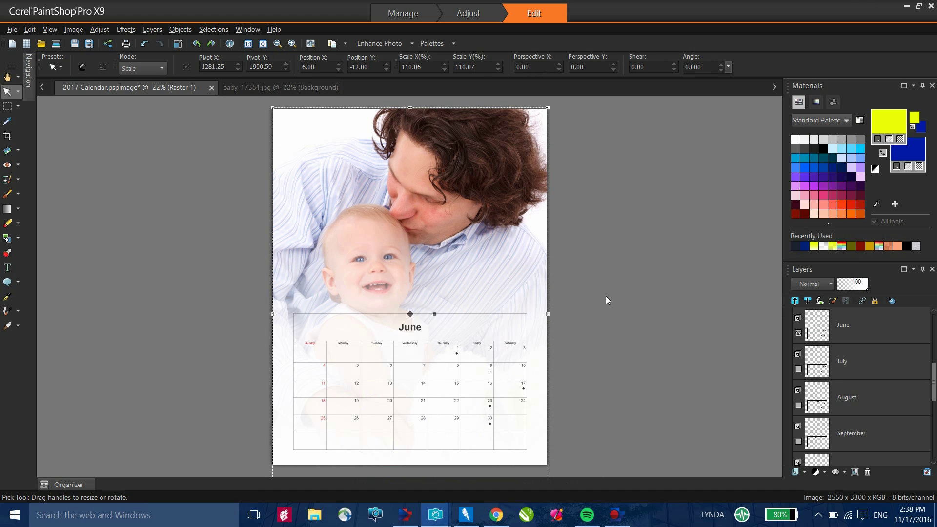
Step: Paste the quote as text, break it before 'and a daughter's first Love.', and select it
click(7, 267)
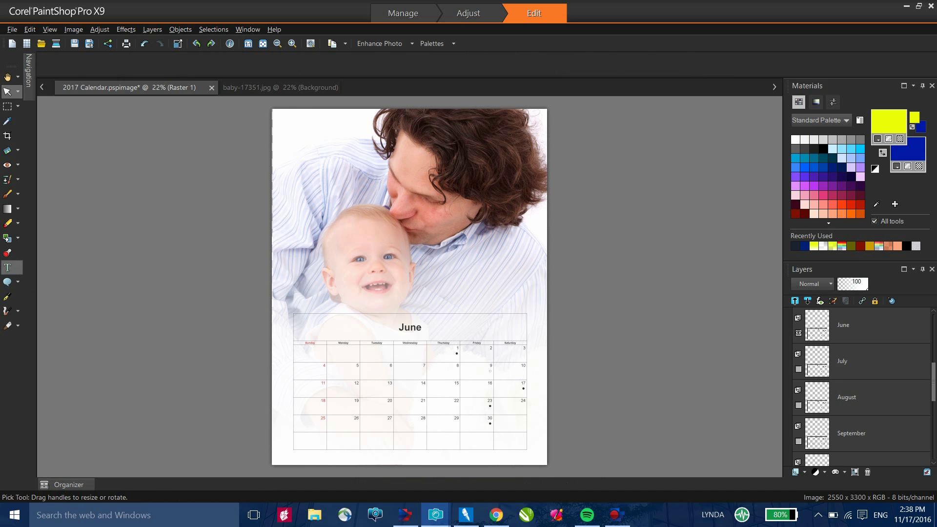
click(432, 267)
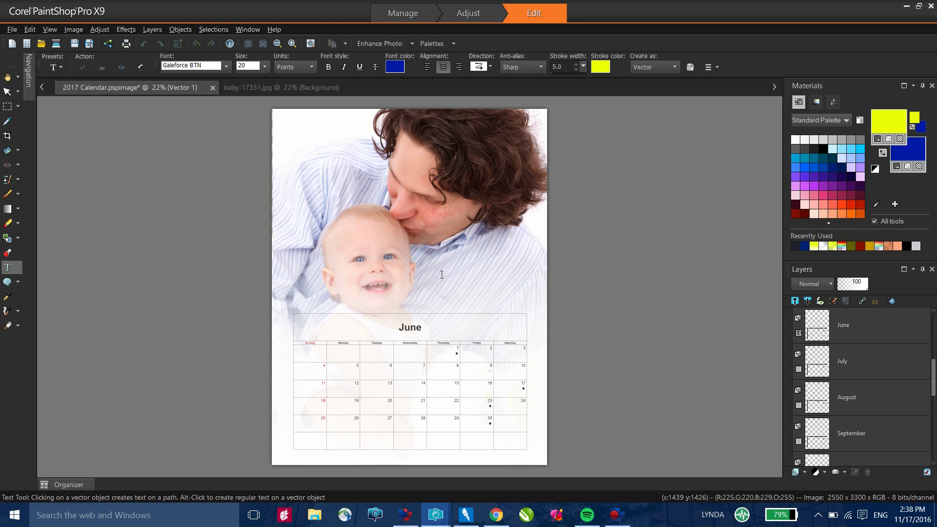
text(Daddy, a son's first Hero and a daughter's first love)
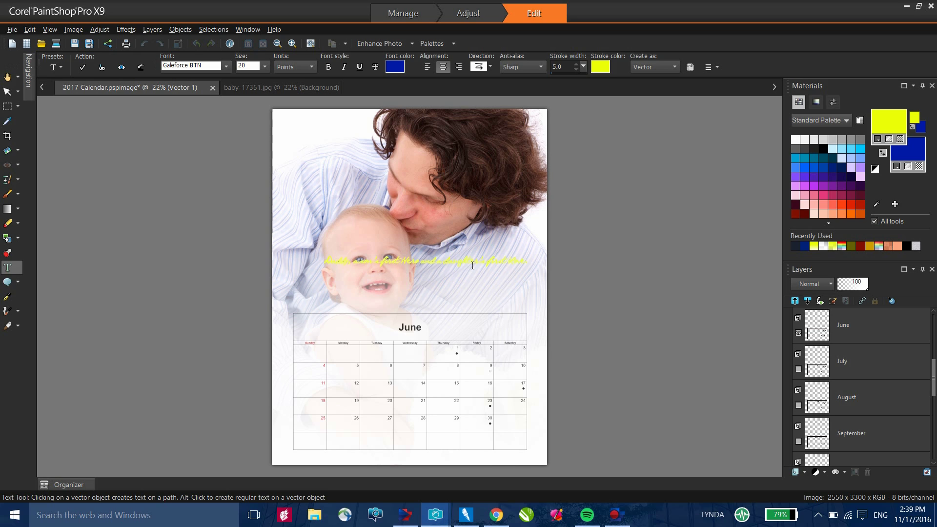
key(Return)
drag(370, 258, 511, 295)
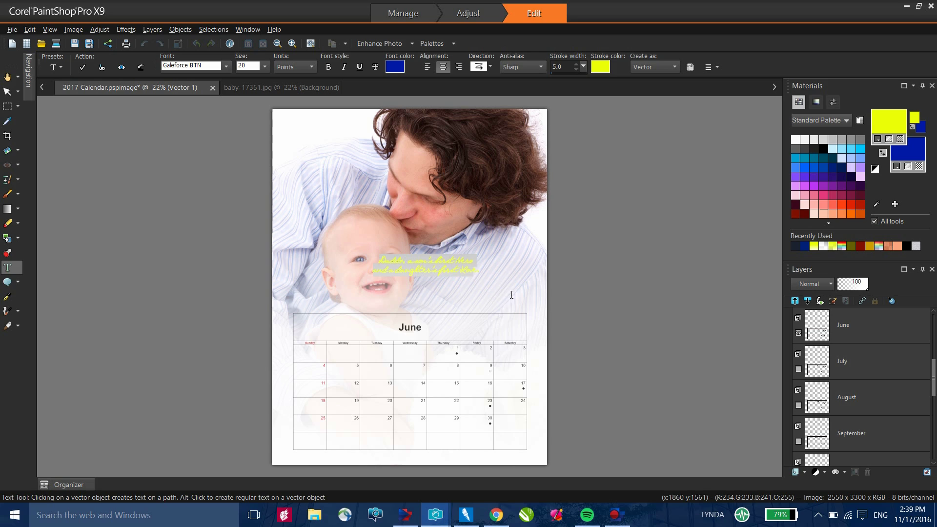
Step: Set the quote's stroke colour to #011aa7 in Material Properties
click(603, 69)
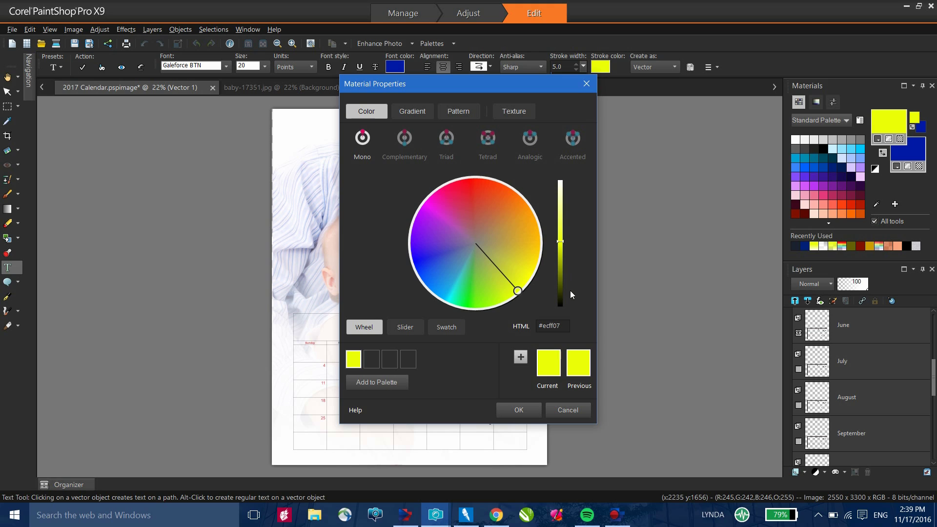
click(563, 326)
text(01)
key(BackSpace)
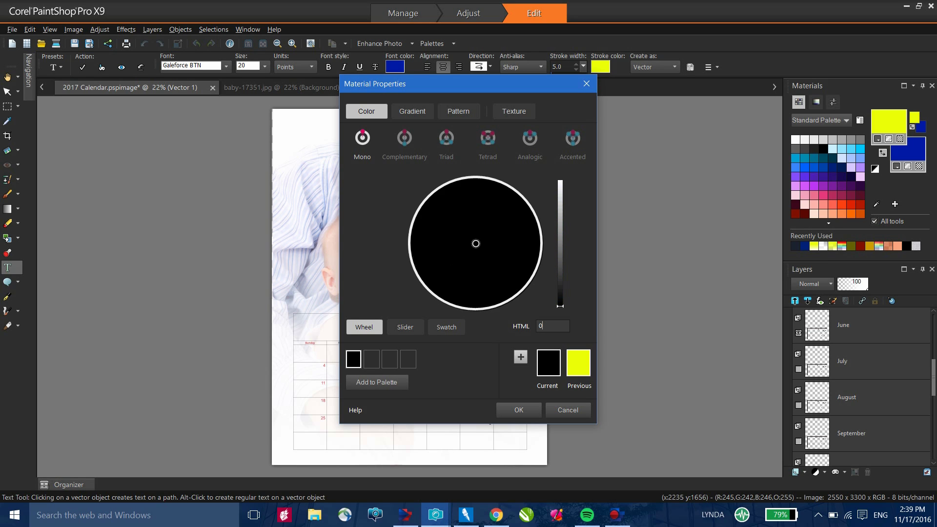
text(11)
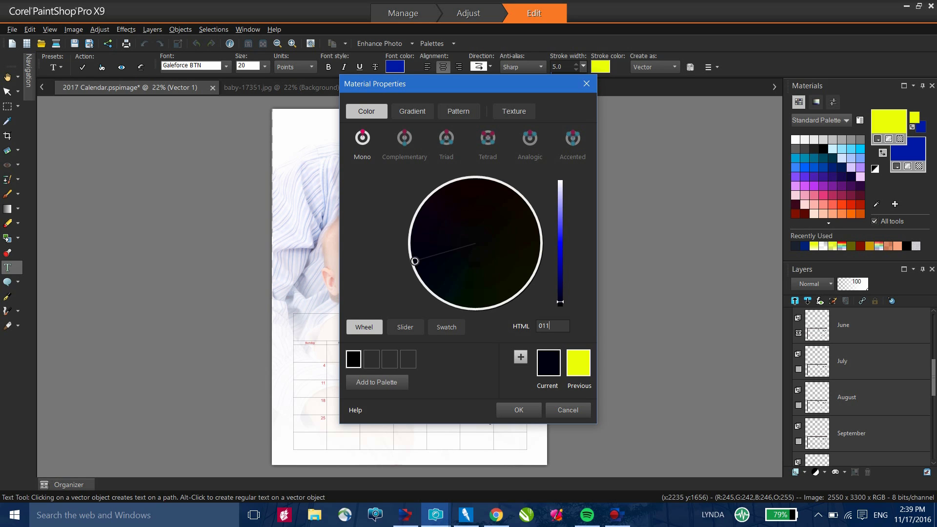
text(aa7)
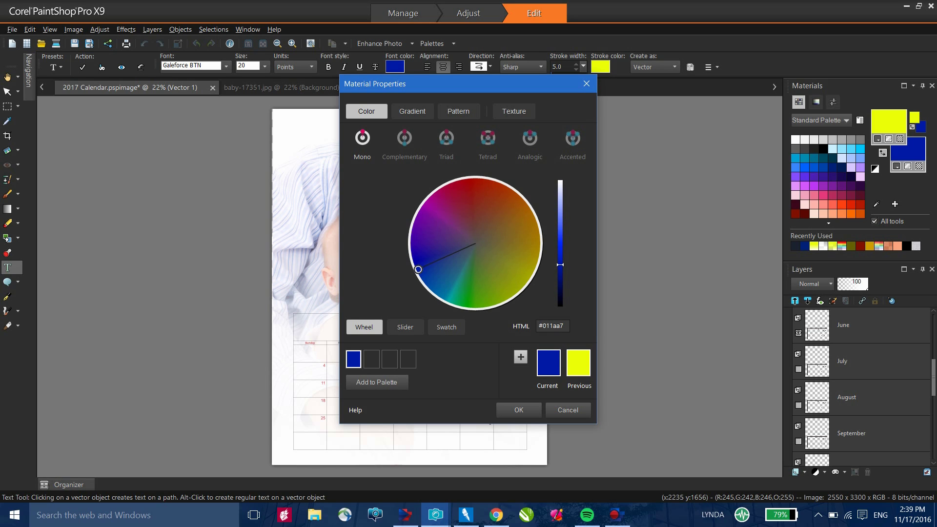
click(510, 408)
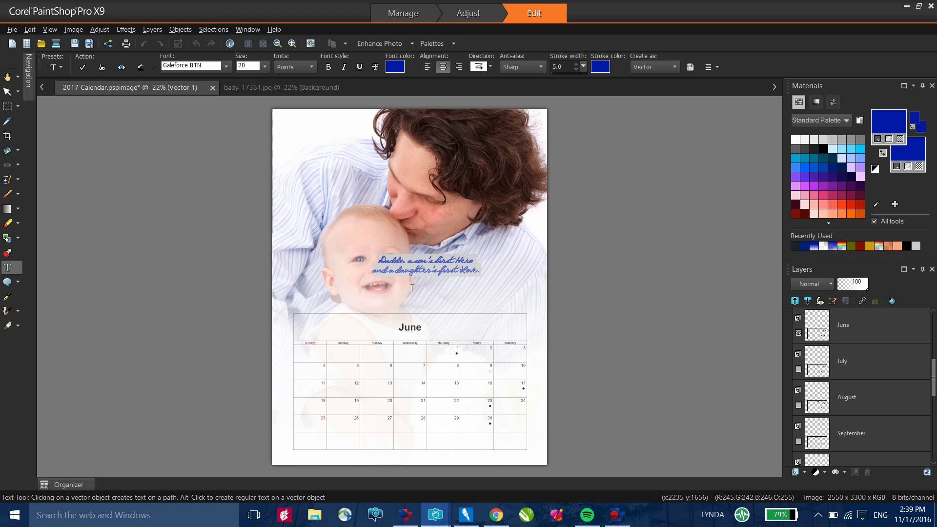
Step: Move the quote right and down to sit just above the calendar
click(8, 92)
click(428, 269)
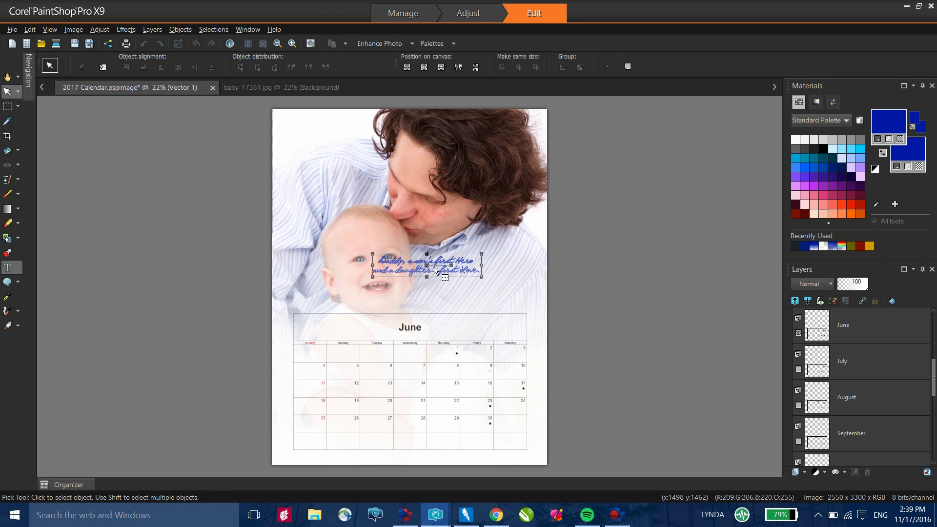
drag(435, 272, 482, 291)
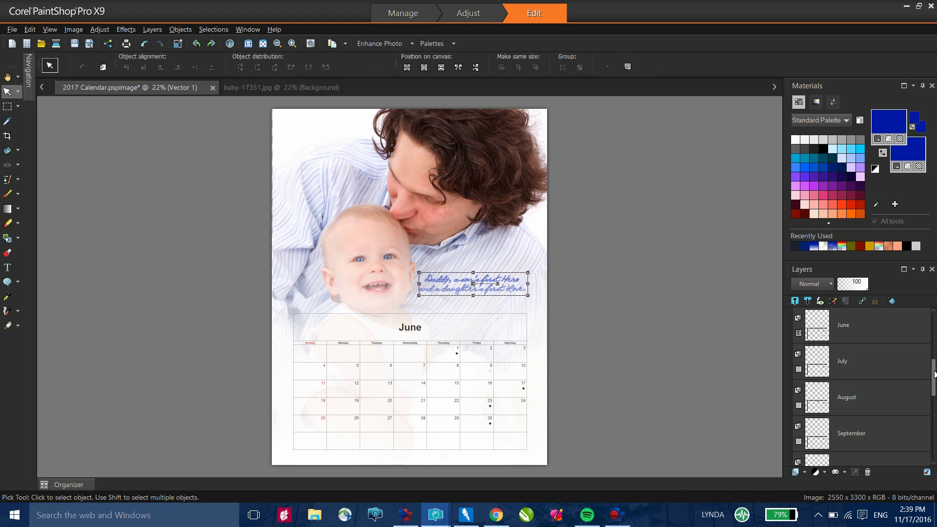
Step: Raise the Vector 1 quote layer above Overlay and deselect the text
scroll(933, 370, down, 1)
scroll(932, 370, down, 3)
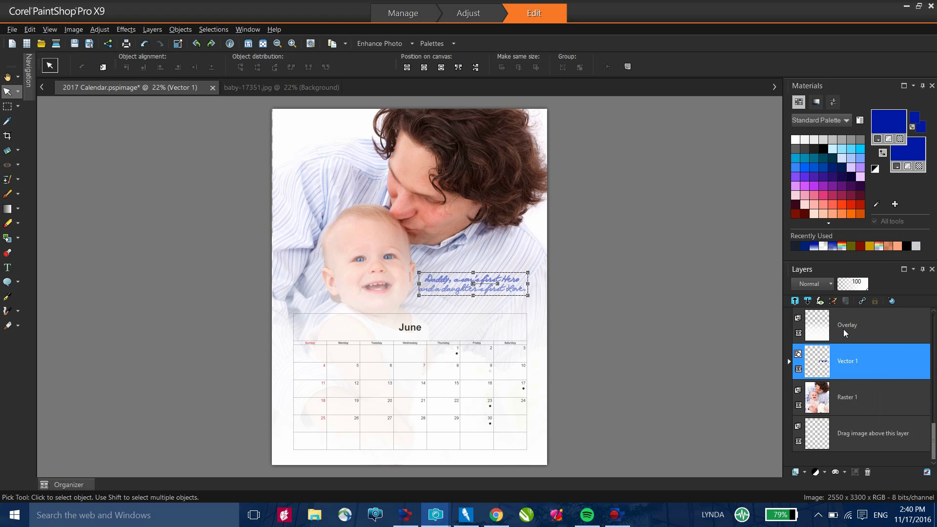
scroll(934, 436, up, 1)
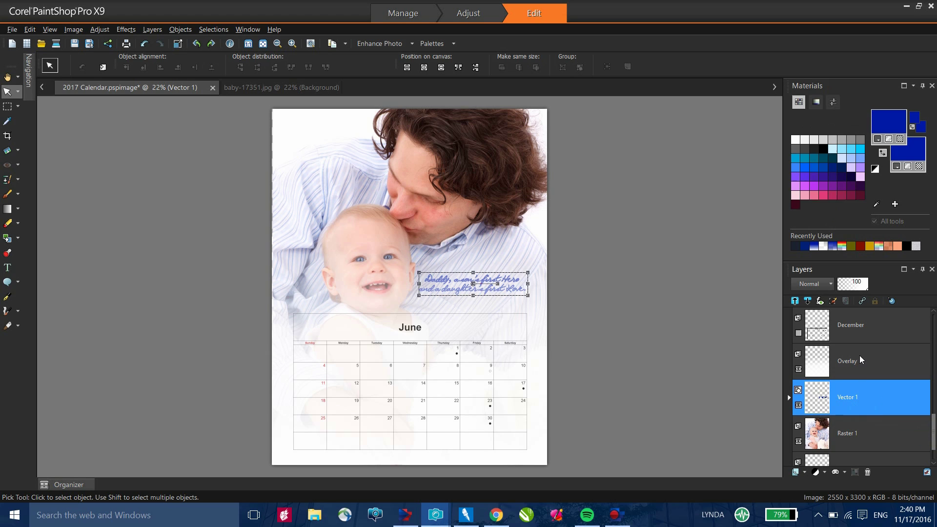
key(ctrl+])
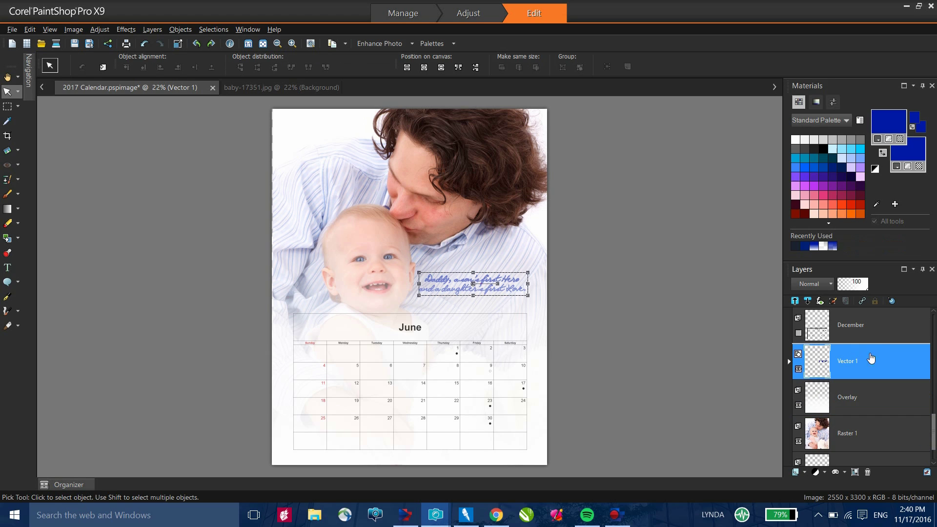
click(753, 398)
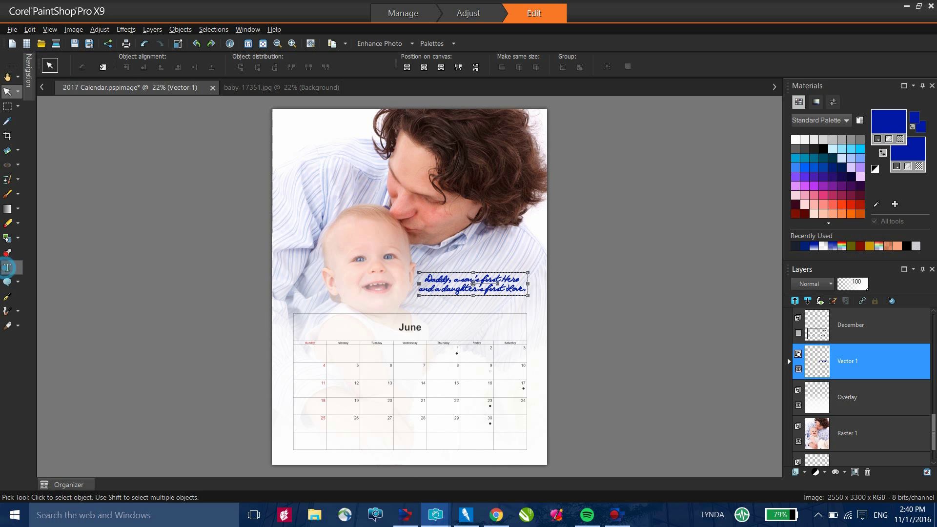
Step: Add the text 'Birthday' at size 11 in the June 11 calendar cell
click(8, 268)
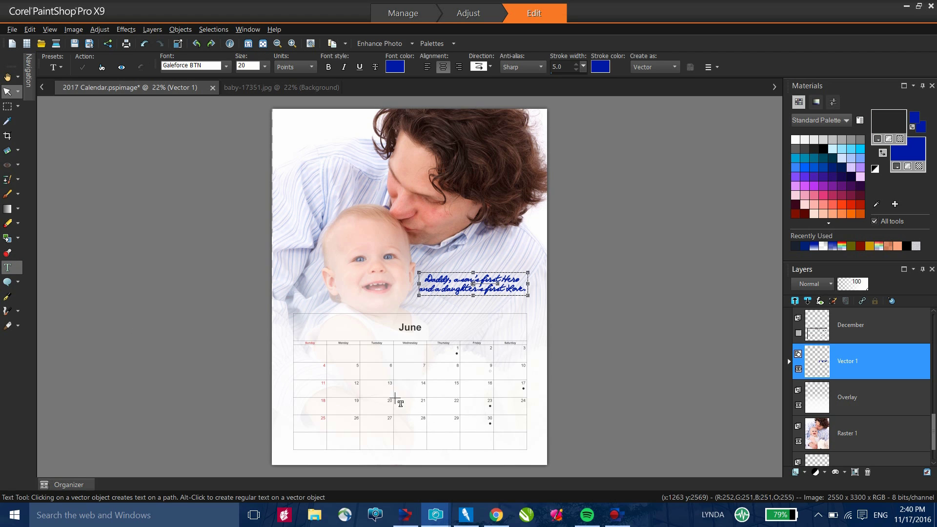
click(342, 394)
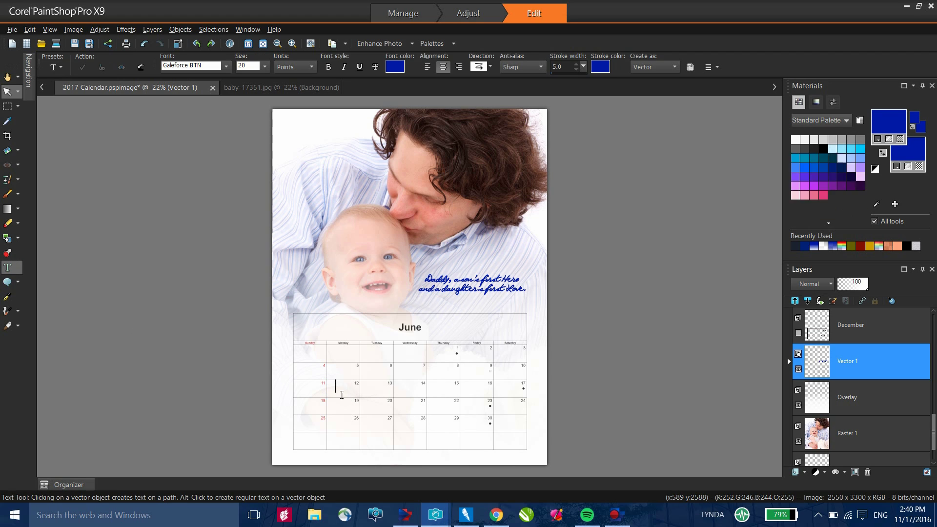
text(E)
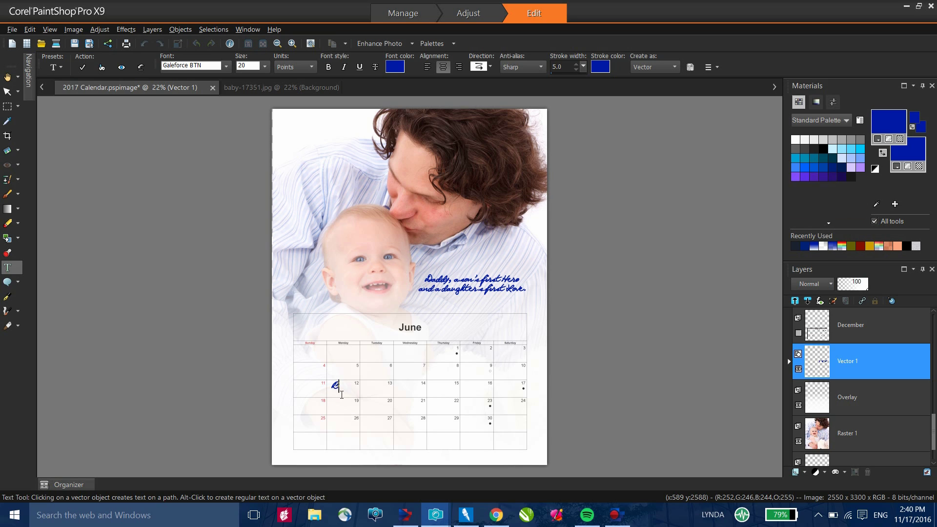
text(irthday)
key(ctrl+a)
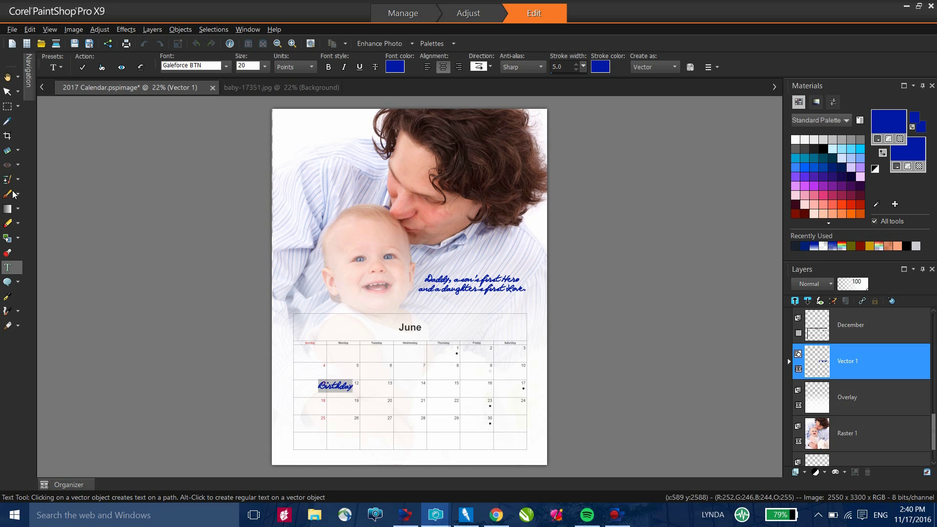
click(264, 67)
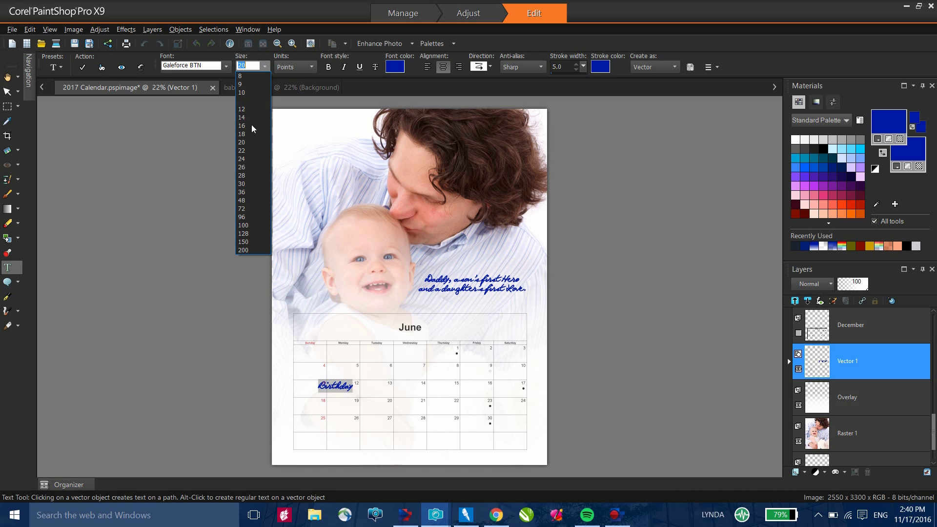
click(242, 101)
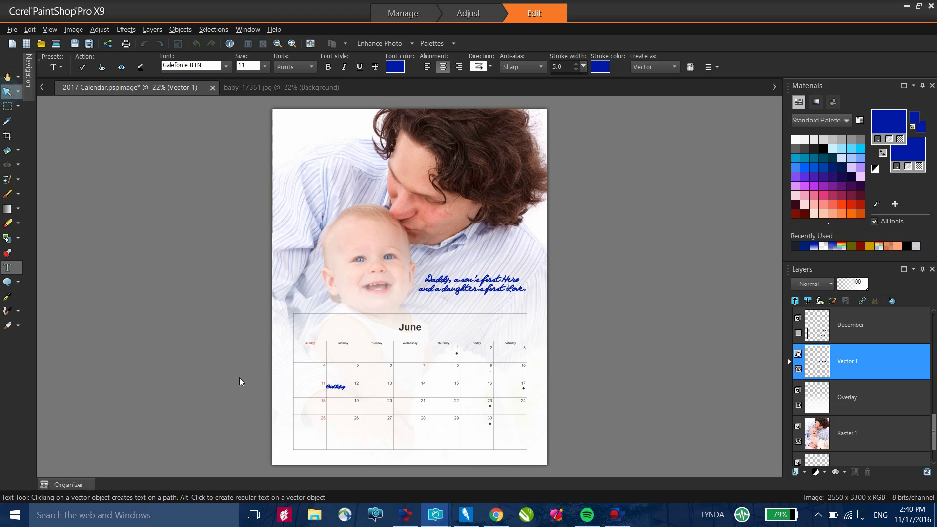
click(262, 412)
Step: Shrink the Birthday text object so it fits inside its cell
key(k)
click(341, 386)
drag(344, 388, 327, 377)
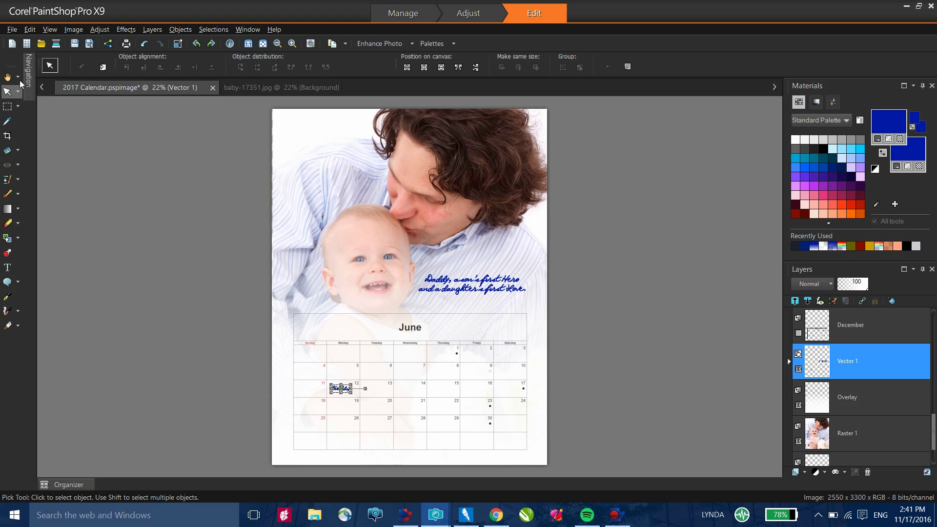
Step: Start a new image from a template and show the Collage templates, such as Shatter 01
click(12, 32)
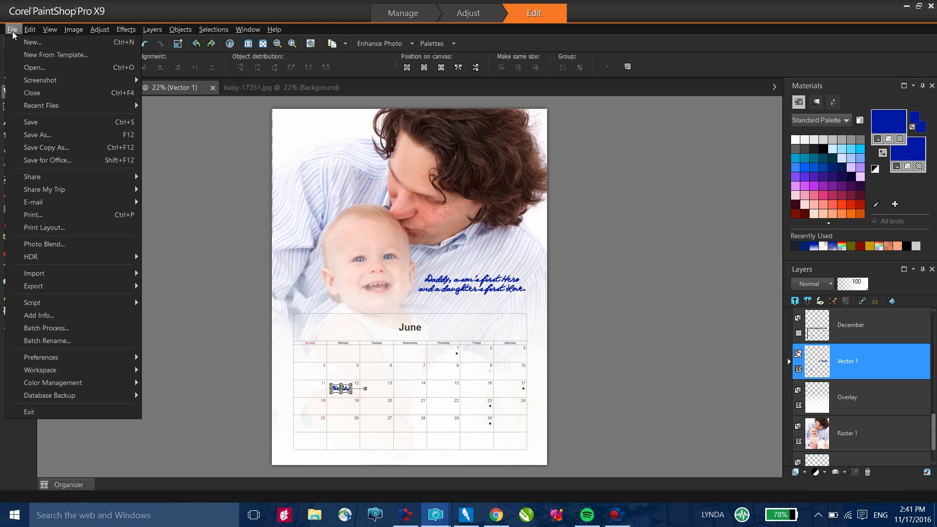
click(40, 60)
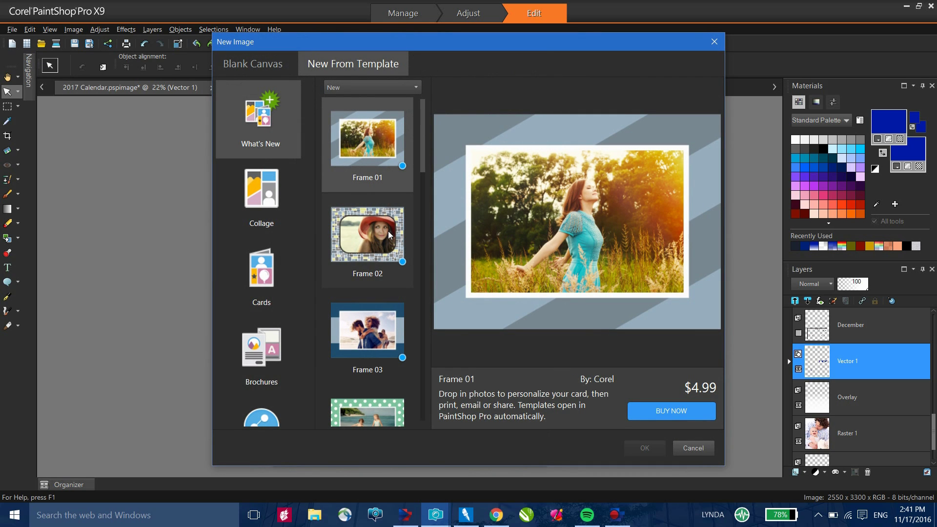
click(261, 183)
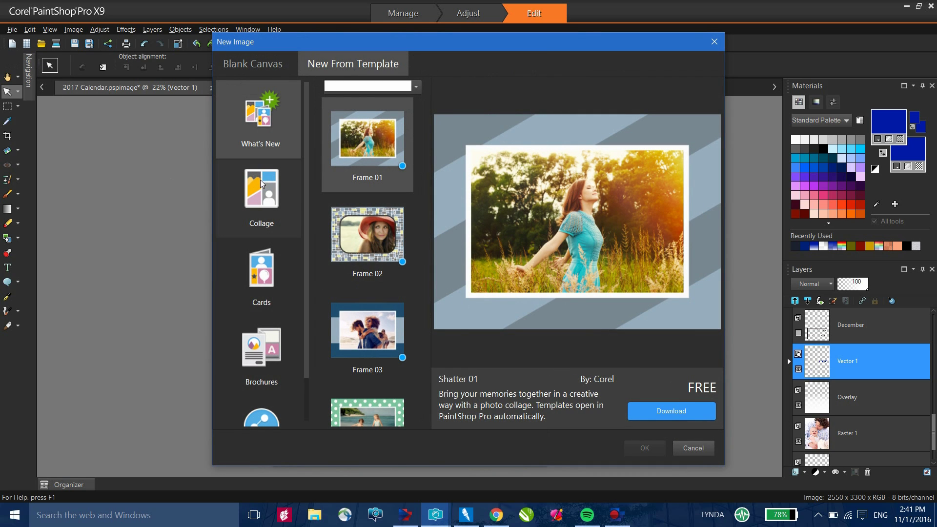